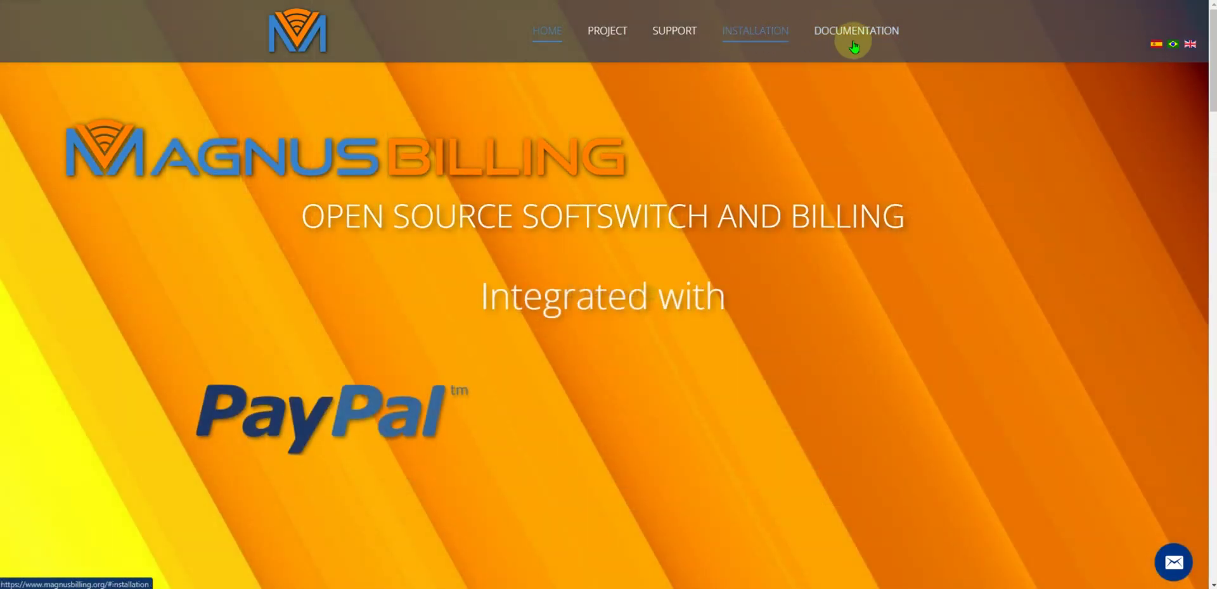
View the INSTALLATION instructions, then go to the MagnusBilling 7 Wiki from DOCUMENTATION.
mouse_move(875, 35)
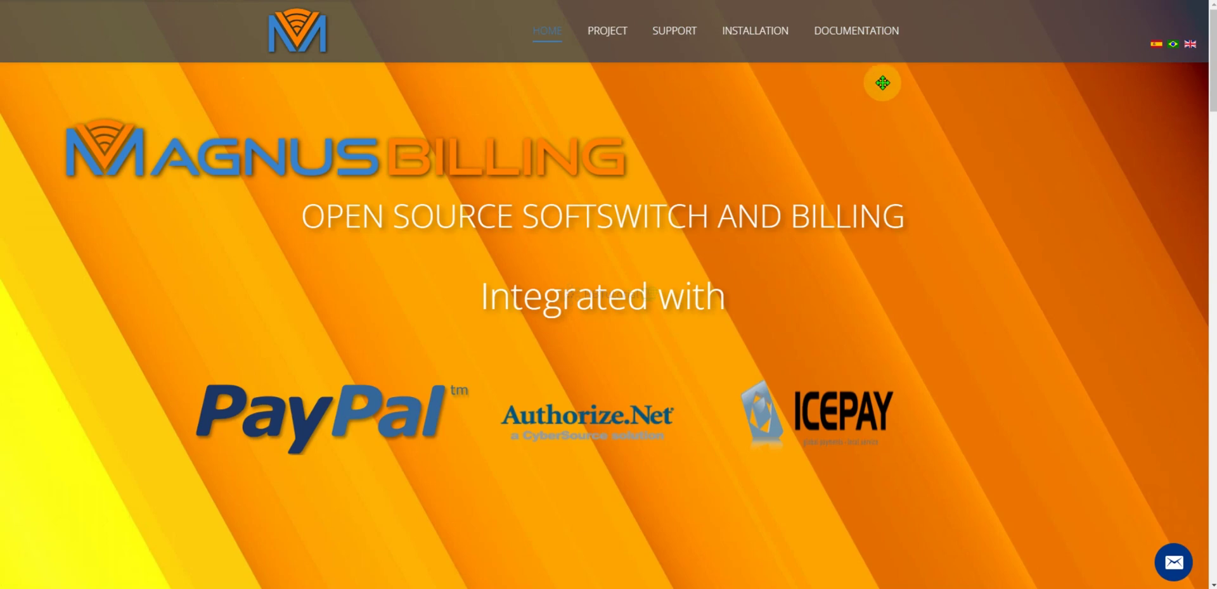
click(748, 45)
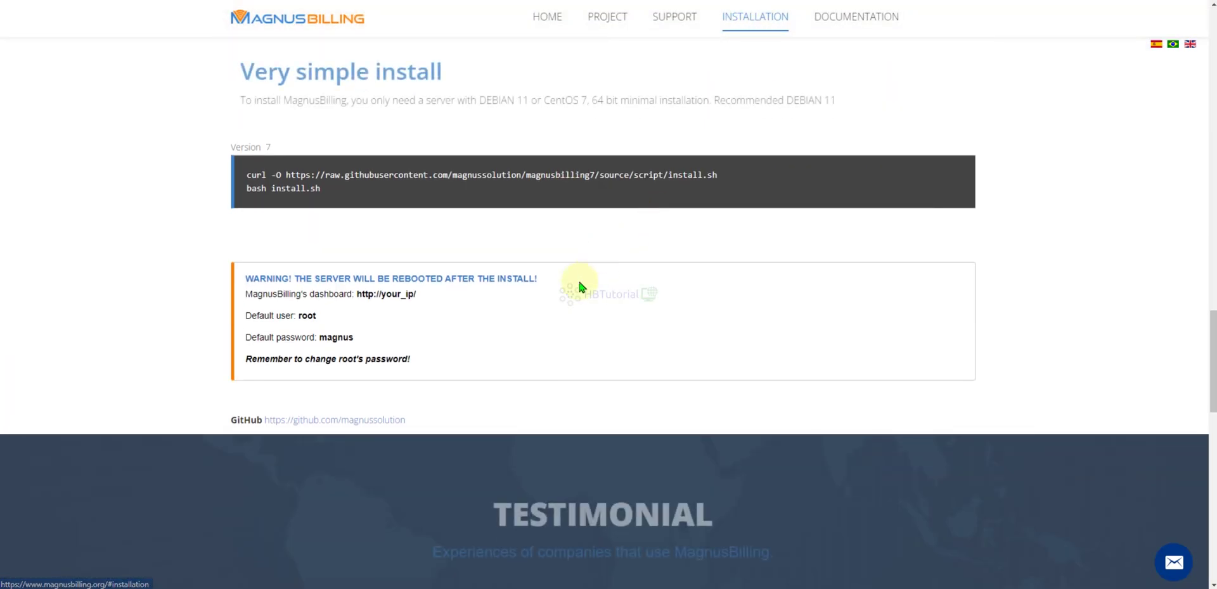
click(807, 46)
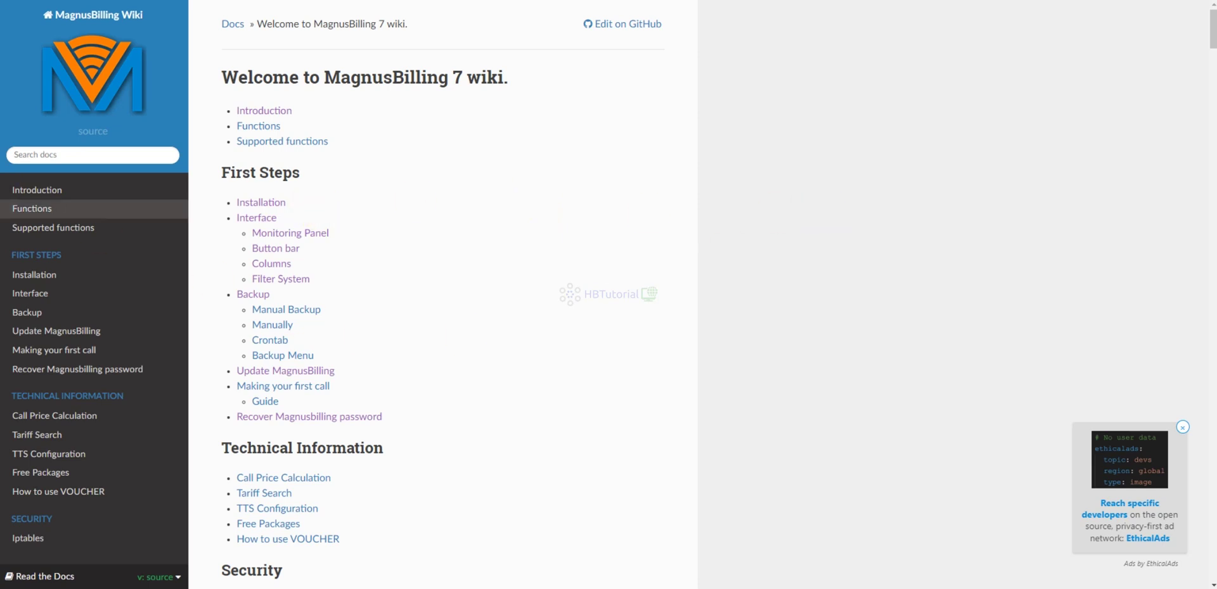
Browse the wiki's Introduction and Installation pages, then read through the Interface page.
click(38, 192)
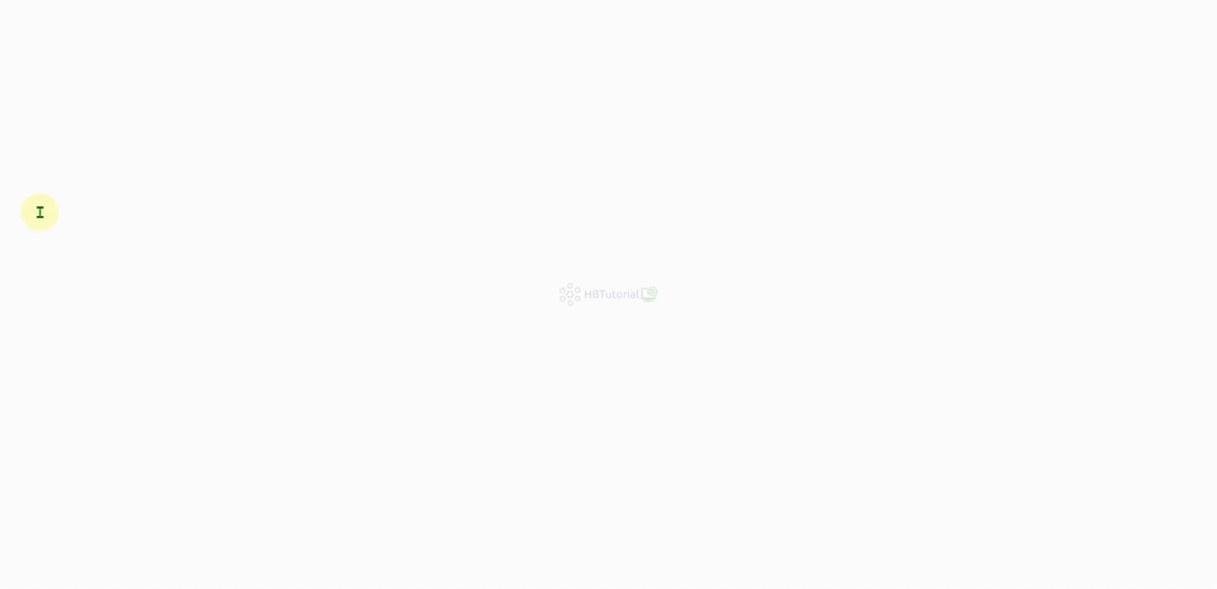
scroll(41, 114, up, 3)
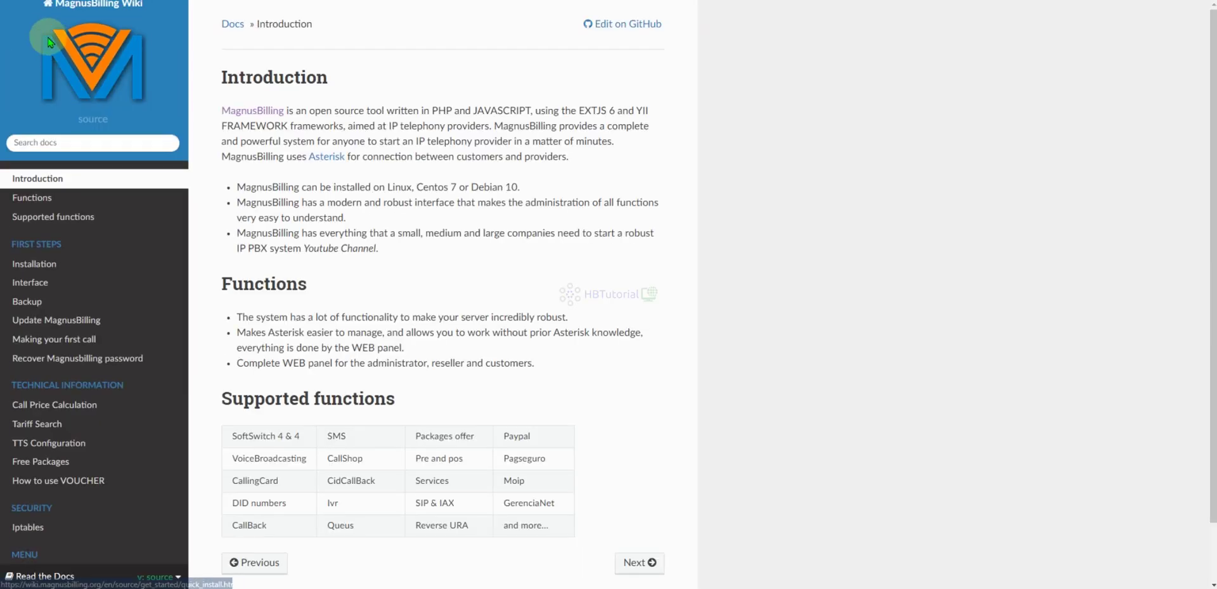
click(36, 264)
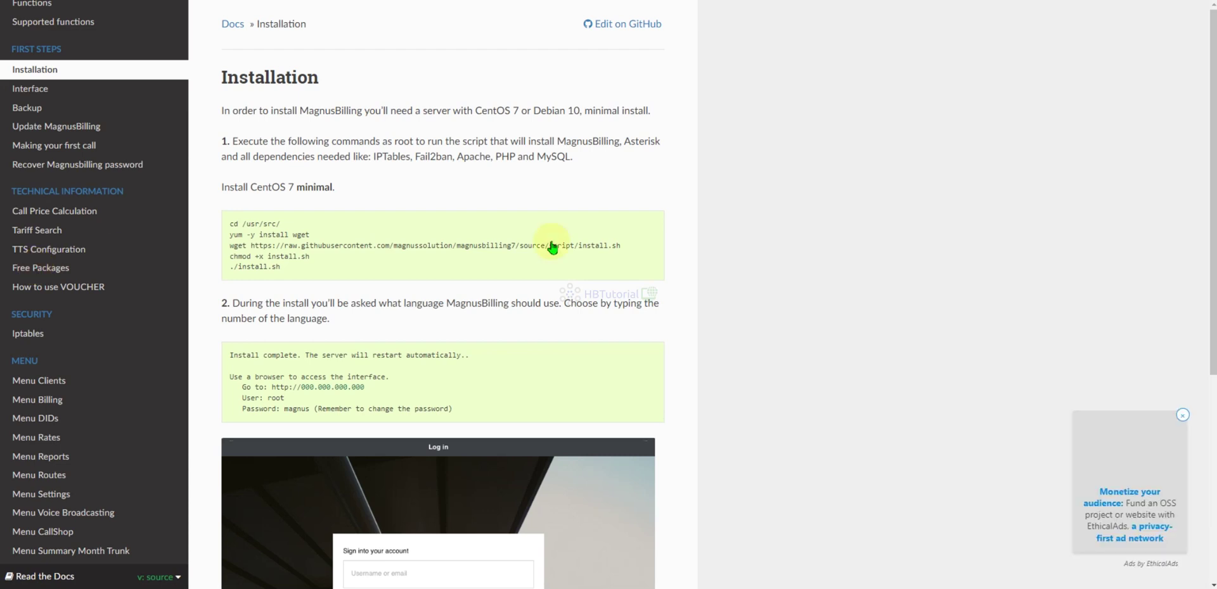
scroll(728, 334, down, 5)
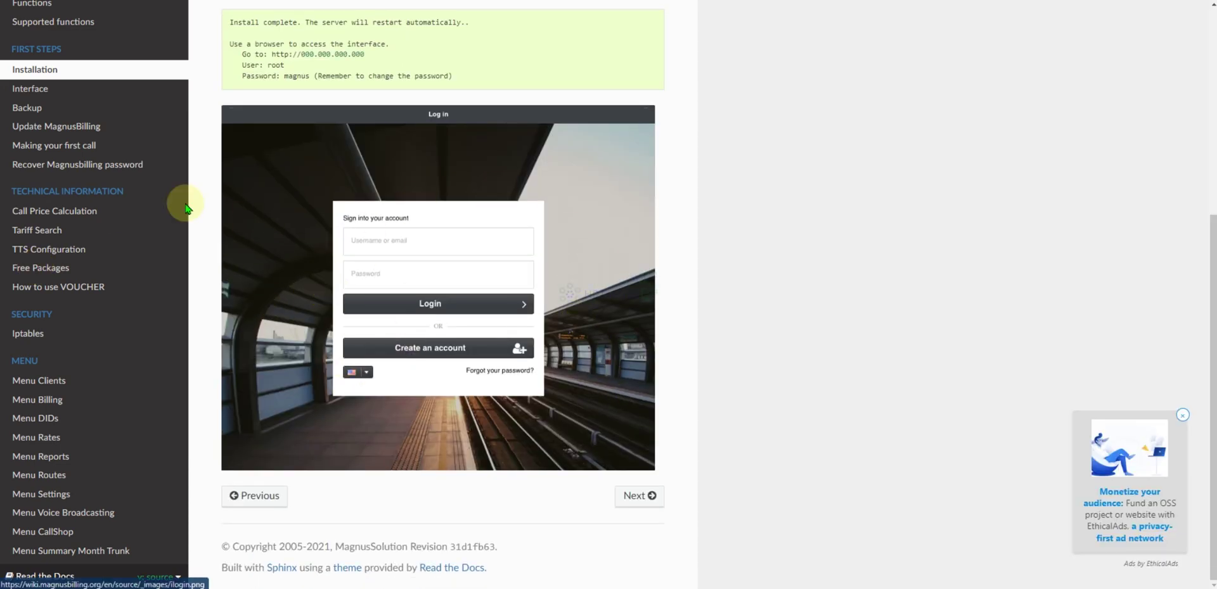
scroll(114, 187, up, 2)
click(27, 180)
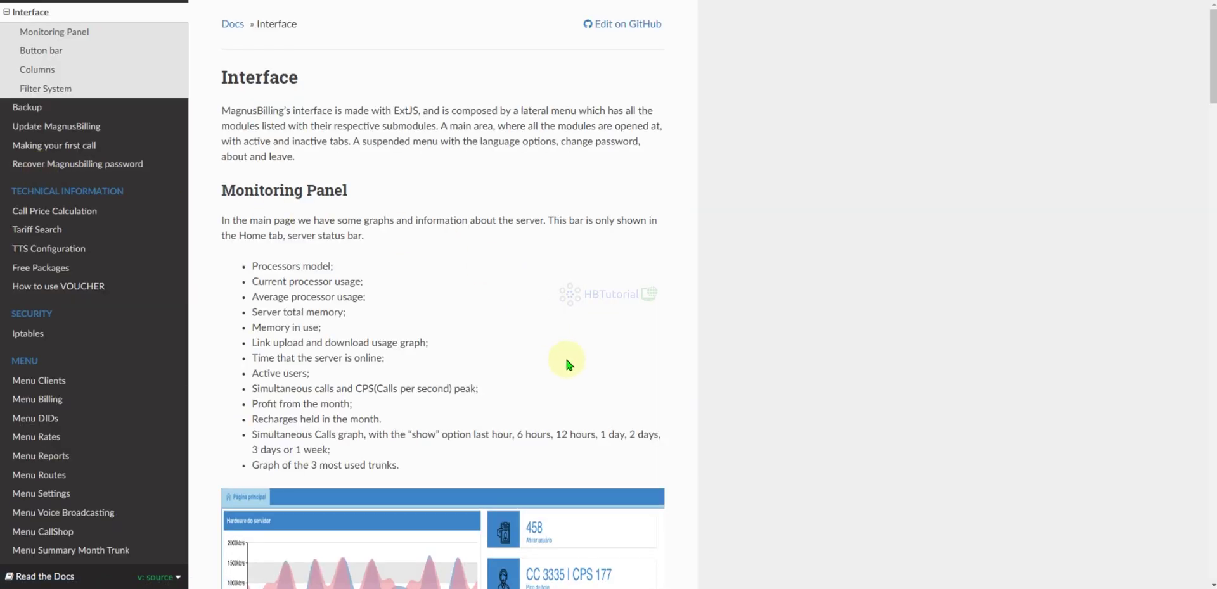
scroll(564, 355, down, 15)
scroll(482, 254, up, 5)
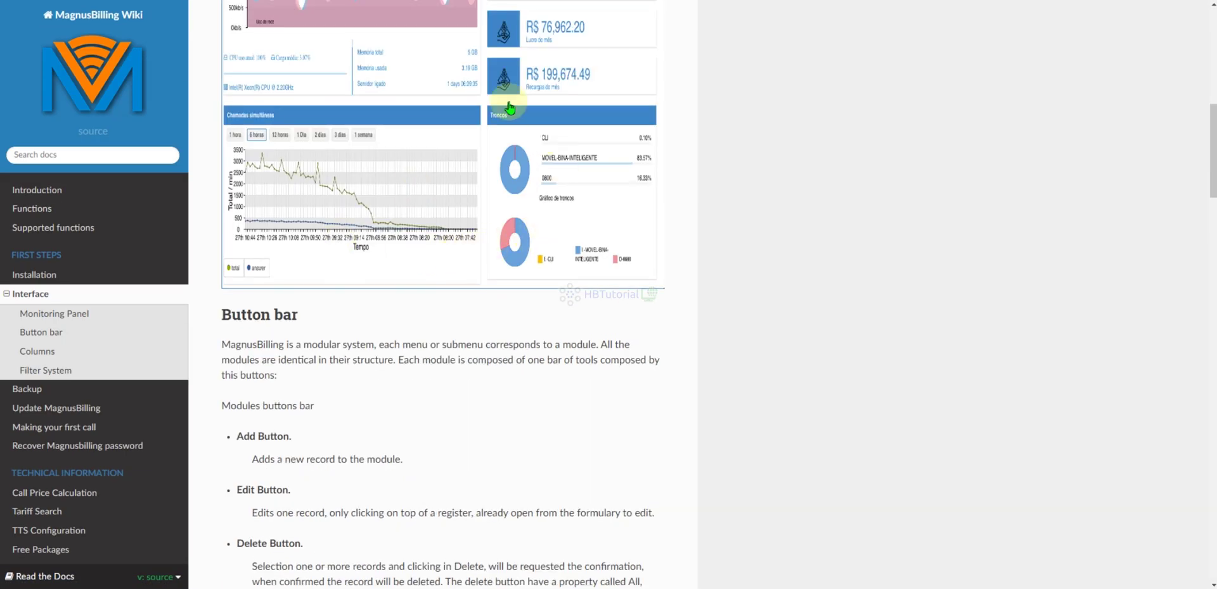
scroll(171, 258, down, 3)
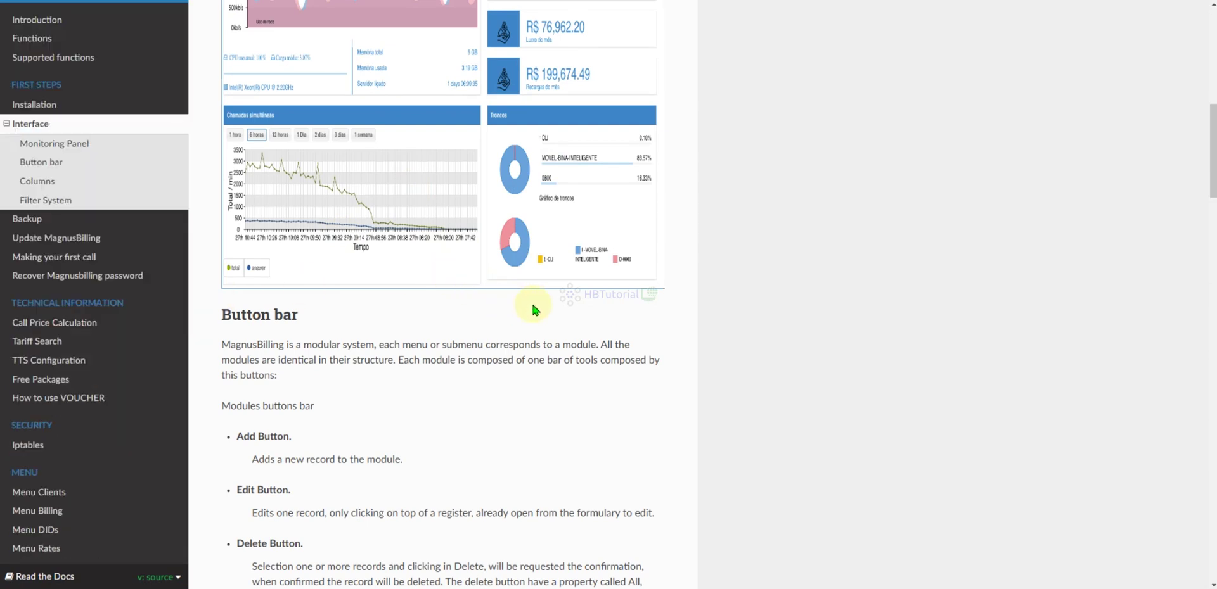
Go to the wiki's Backup page and highlight its instructions down to the cron line.
click(25, 222)
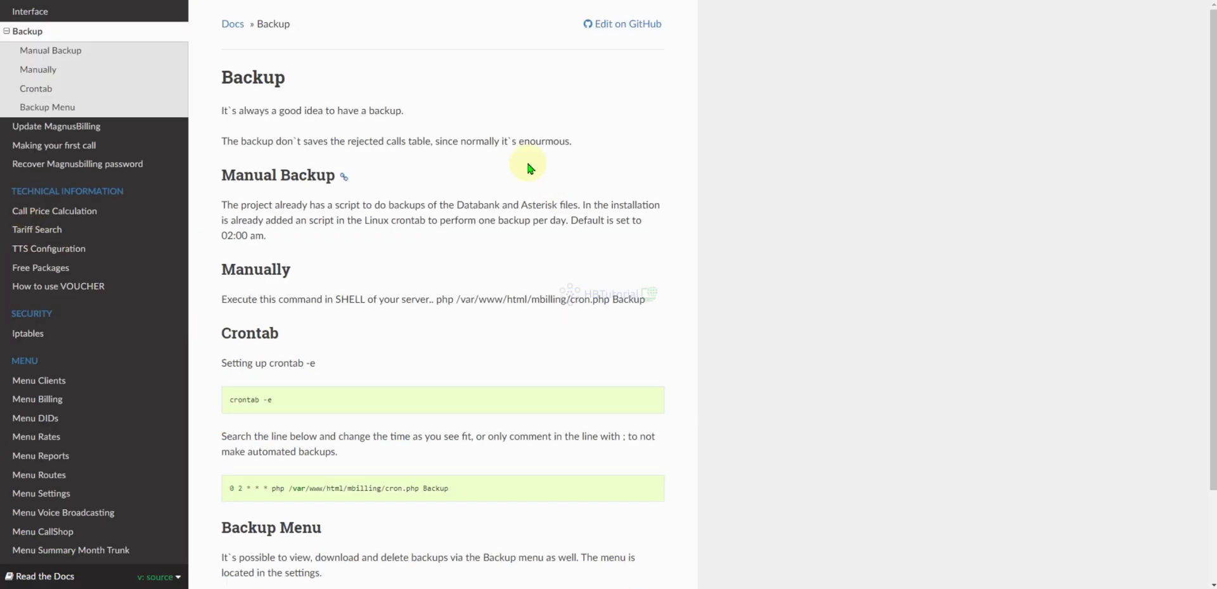
drag(218, 76, 841, 433)
scroll(844, 400, down, 3)
click(846, 404)
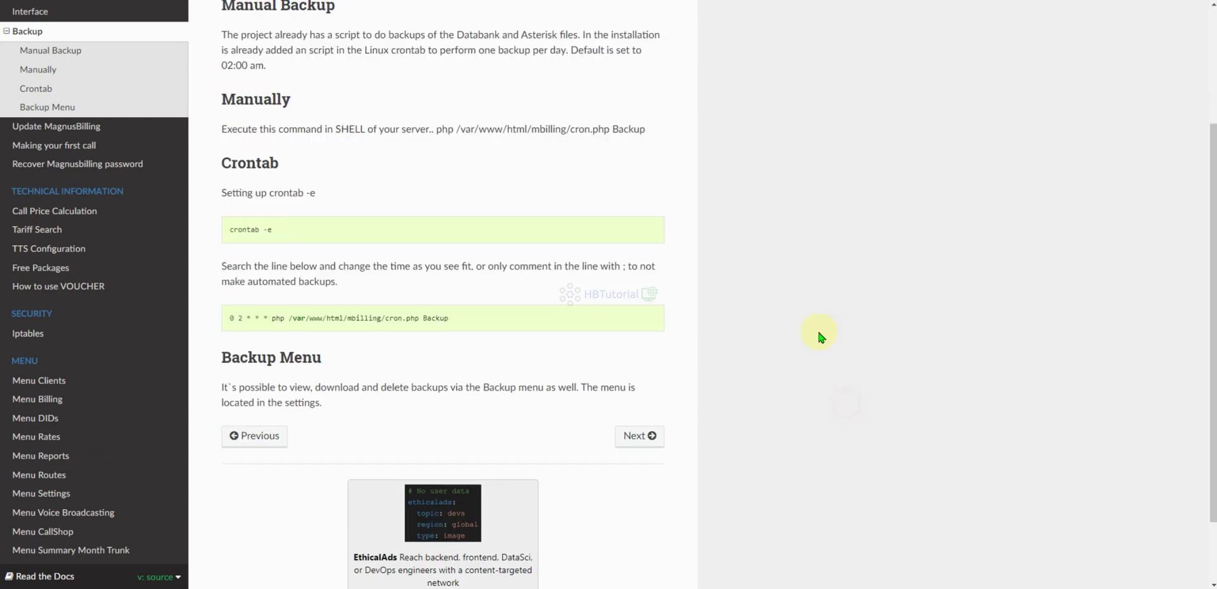
scroll(723, 228, up, 3)
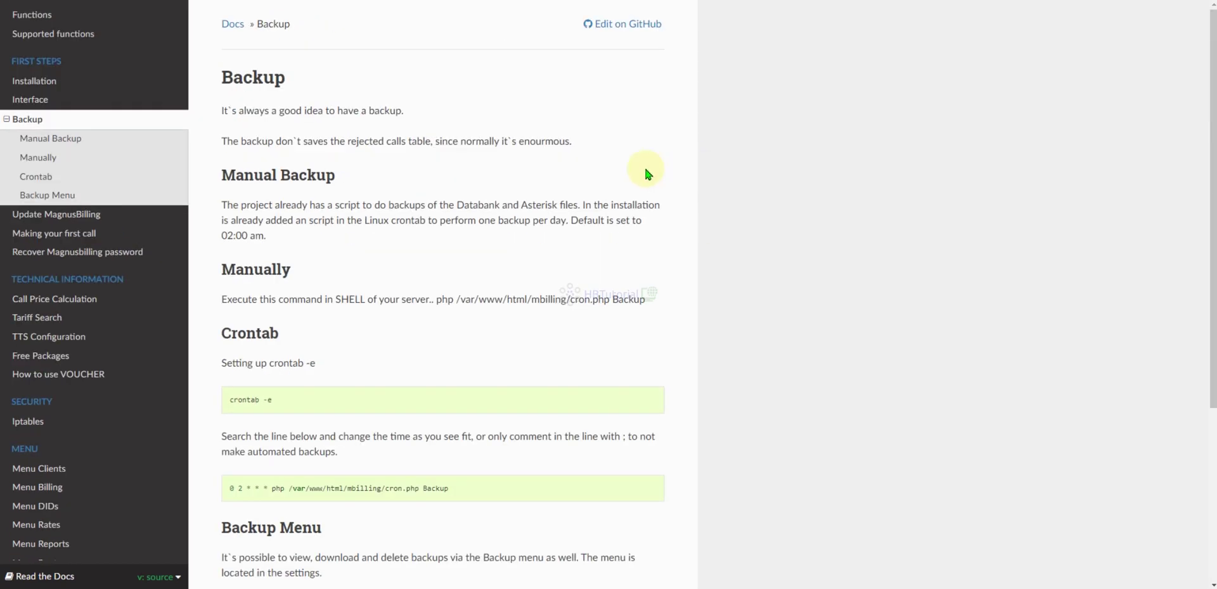
drag(232, 125, 816, 370)
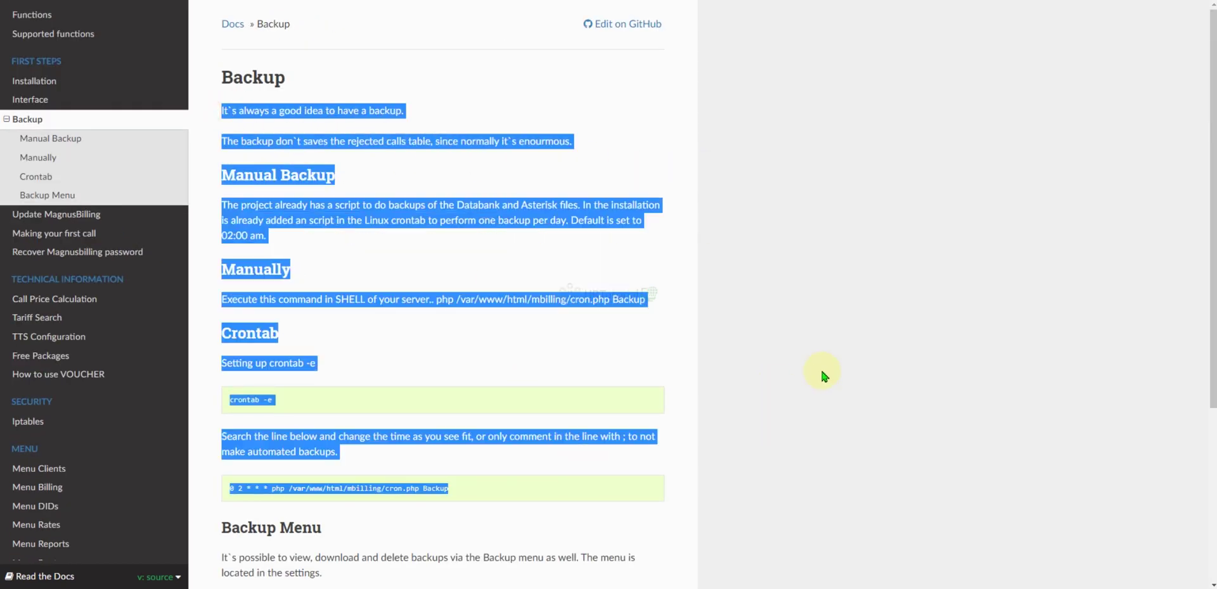
click(824, 359)
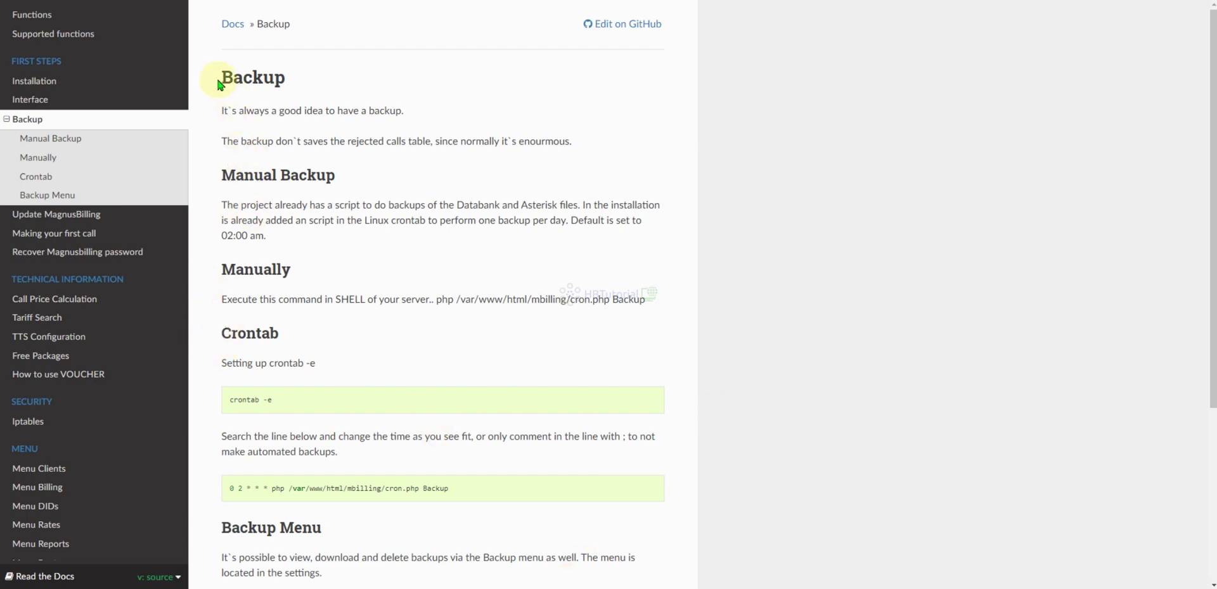
Highlight the Backup heading, the rejected-calls note and the Manual Backup paragraph.
drag(220, 75, 394, 97)
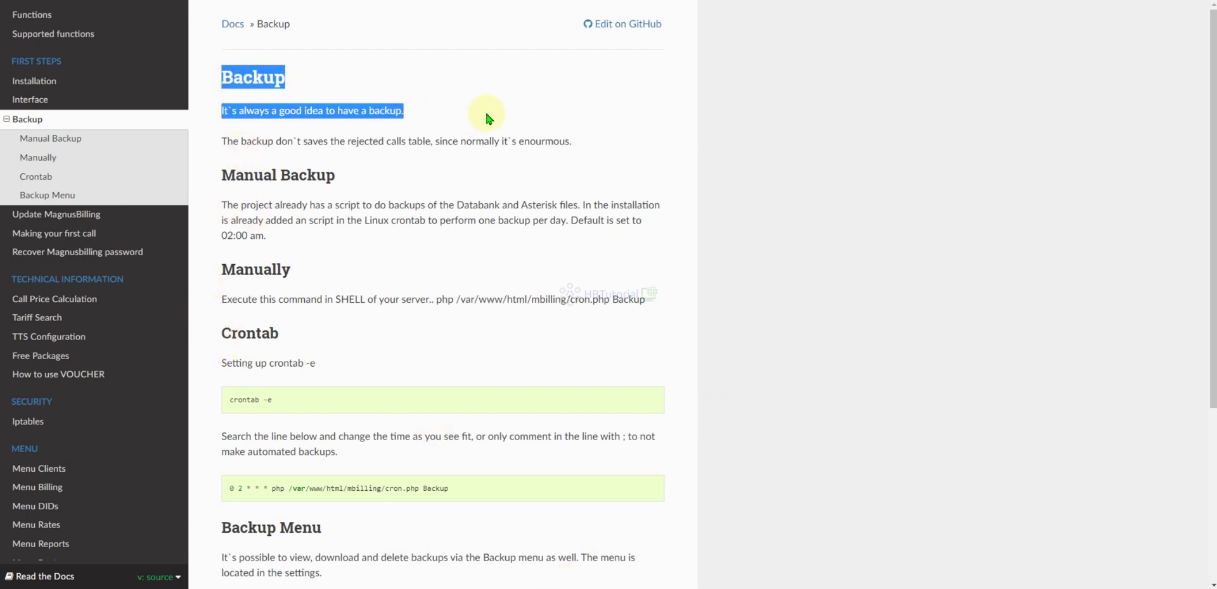
drag(216, 142, 636, 219)
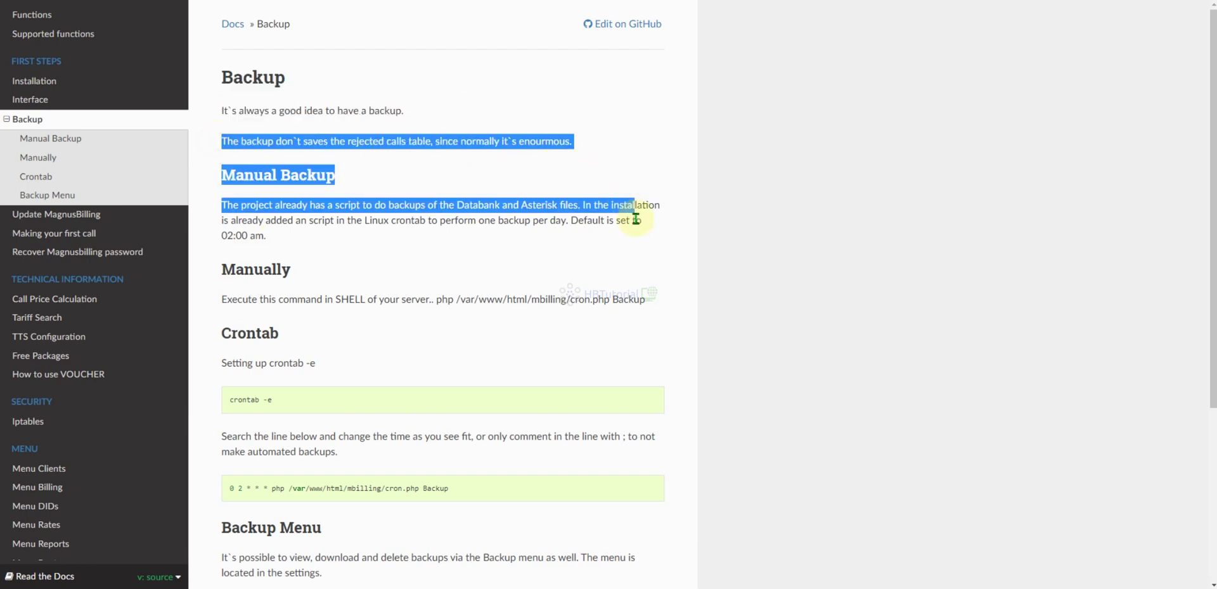
click(745, 235)
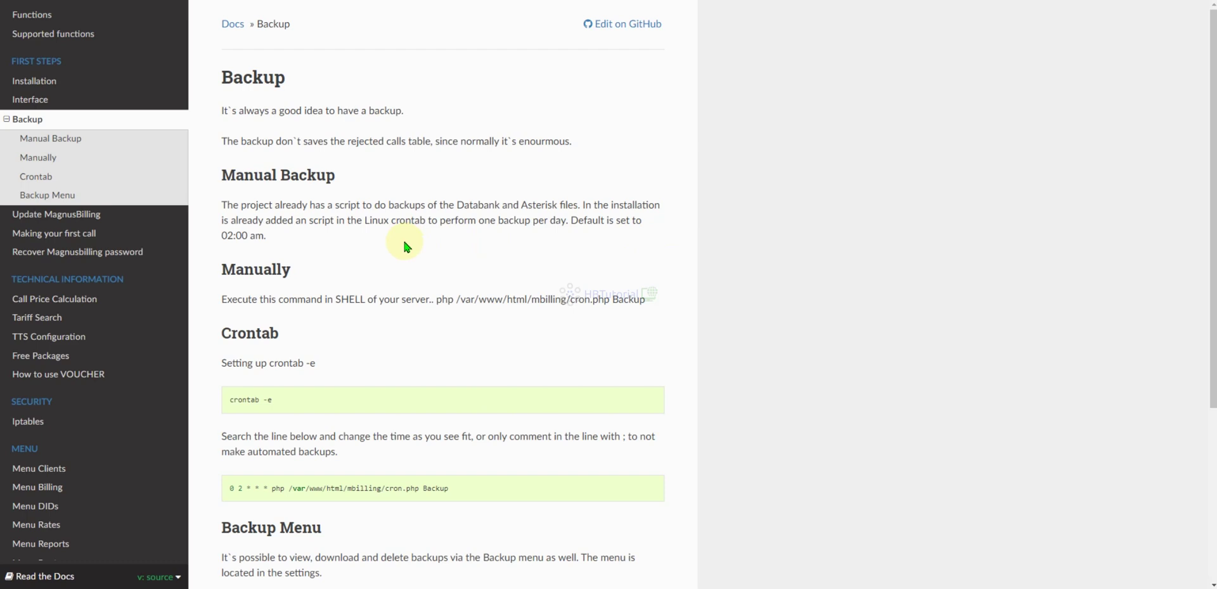
triple_click(290, 249)
click(293, 241)
drag(217, 176, 329, 202)
click(348, 215)
Mark the 02:00 am time and manual command, then select the cron.php Backup path.
drag(220, 235, 277, 234)
drag(222, 300, 659, 316)
triple_click(297, 398)
scroll(431, 411, down, 3)
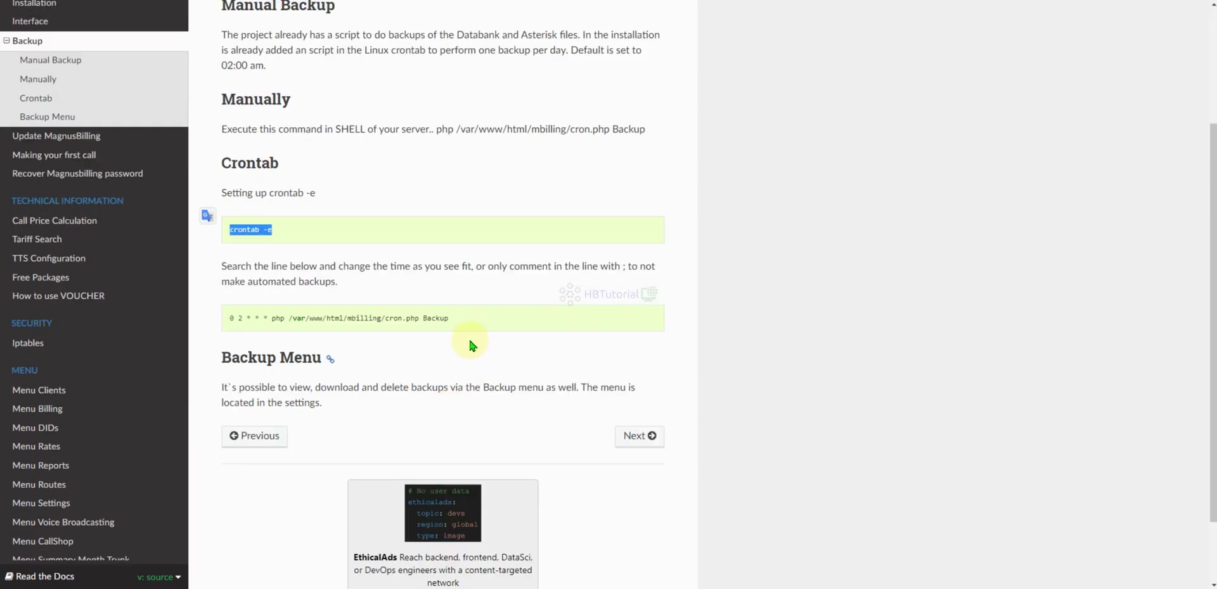
drag(475, 318, 302, 324)
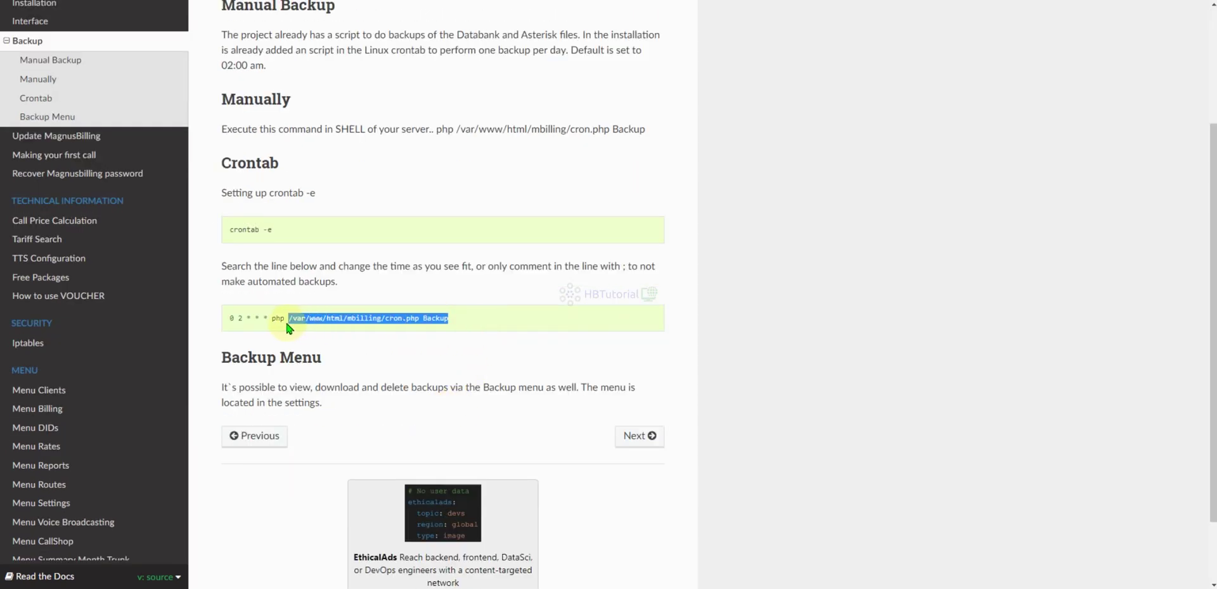
right_click(303, 323)
Copy the /var/www/html/mbilling/cron.php Backup path and run it in the server terminal.
click(334, 331)
key(alt+Tab)
right_click(199, 293)
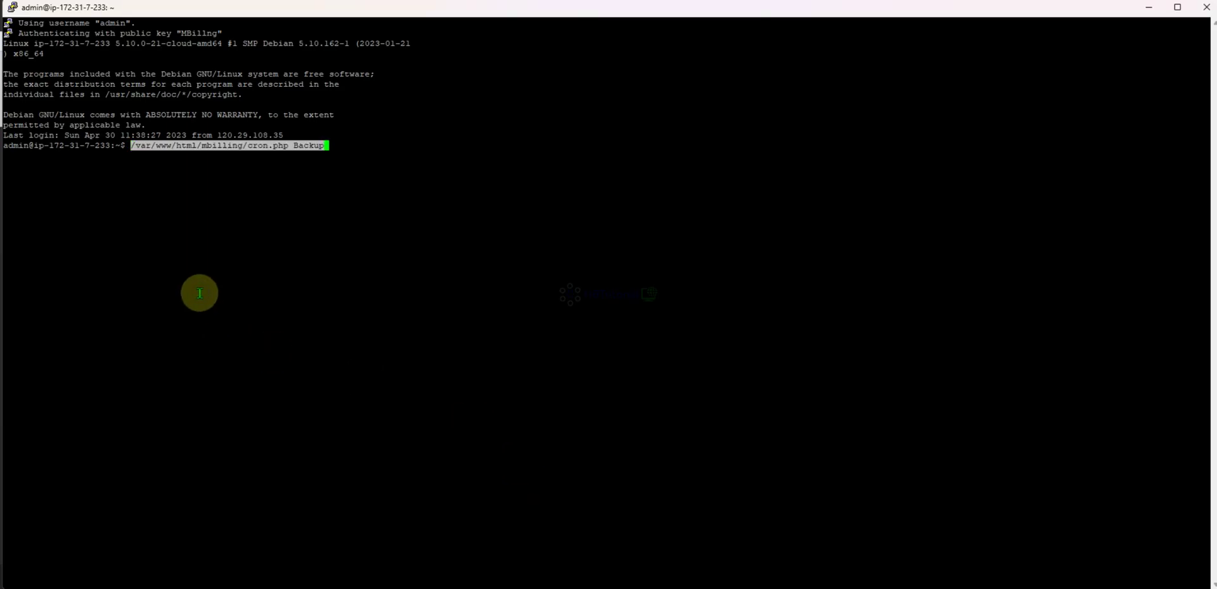
key(Return)
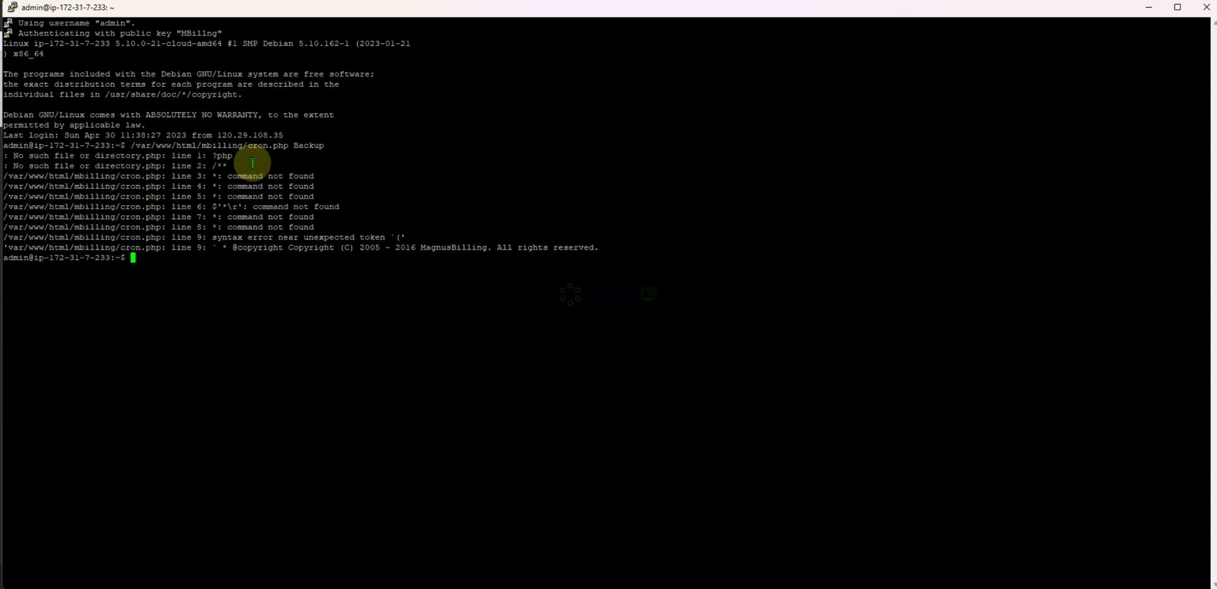
Switch to a root shell with sudo -i, clear the screen, and rerun the cron.php Backup command.
text(sudo -i)
key(Return)
text(clear)
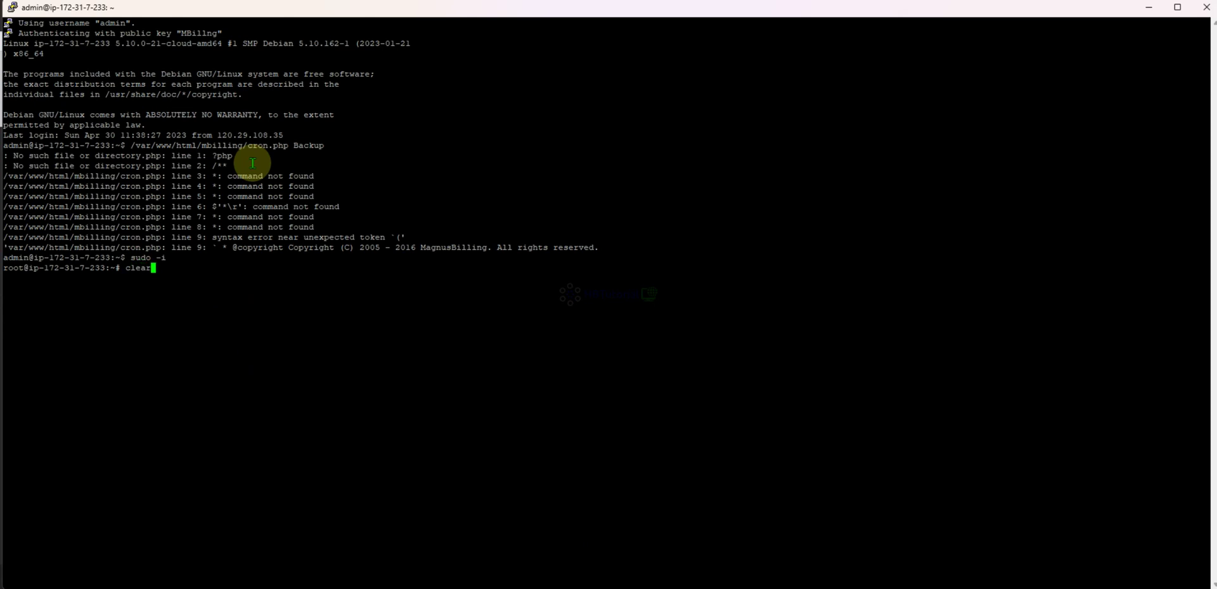
key(Return)
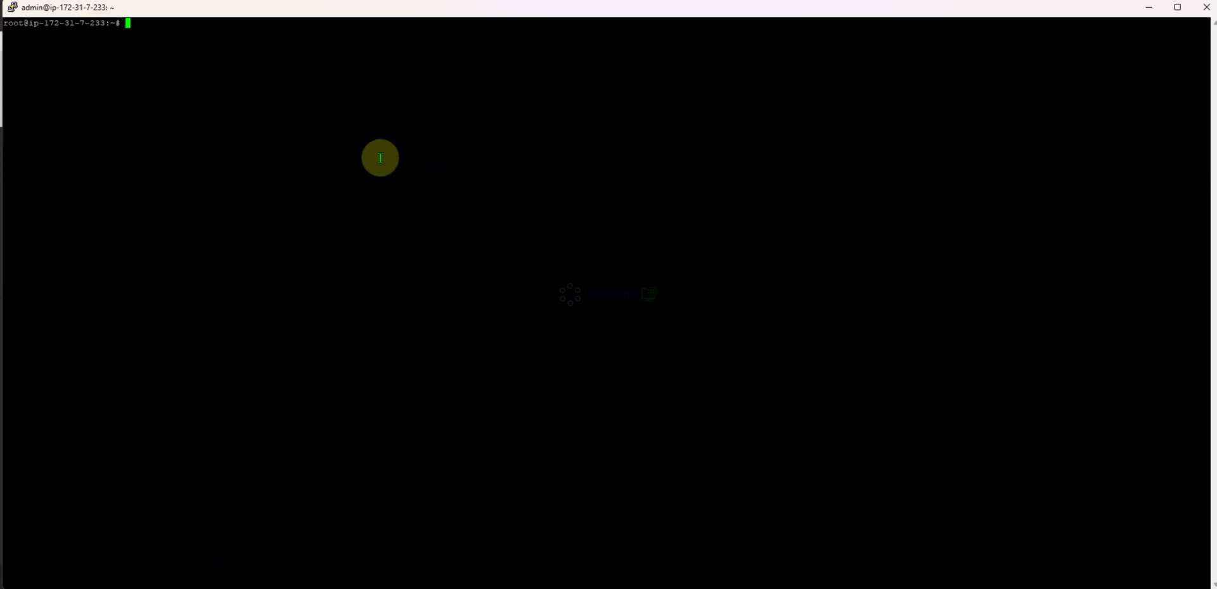
right_click(304, 152)
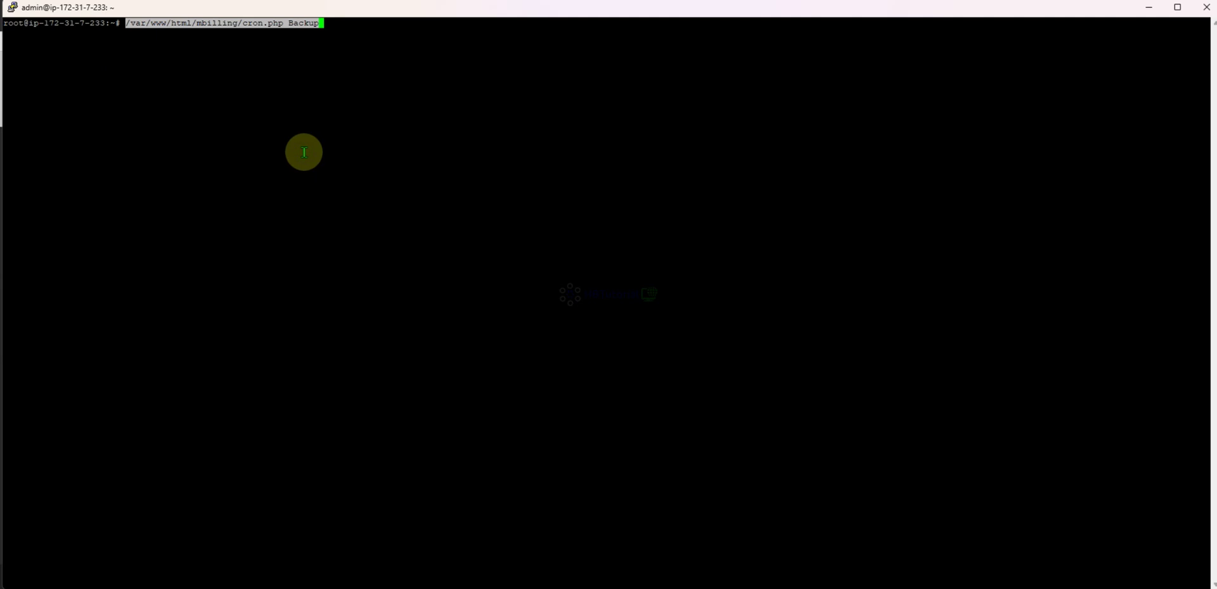
key(Return)
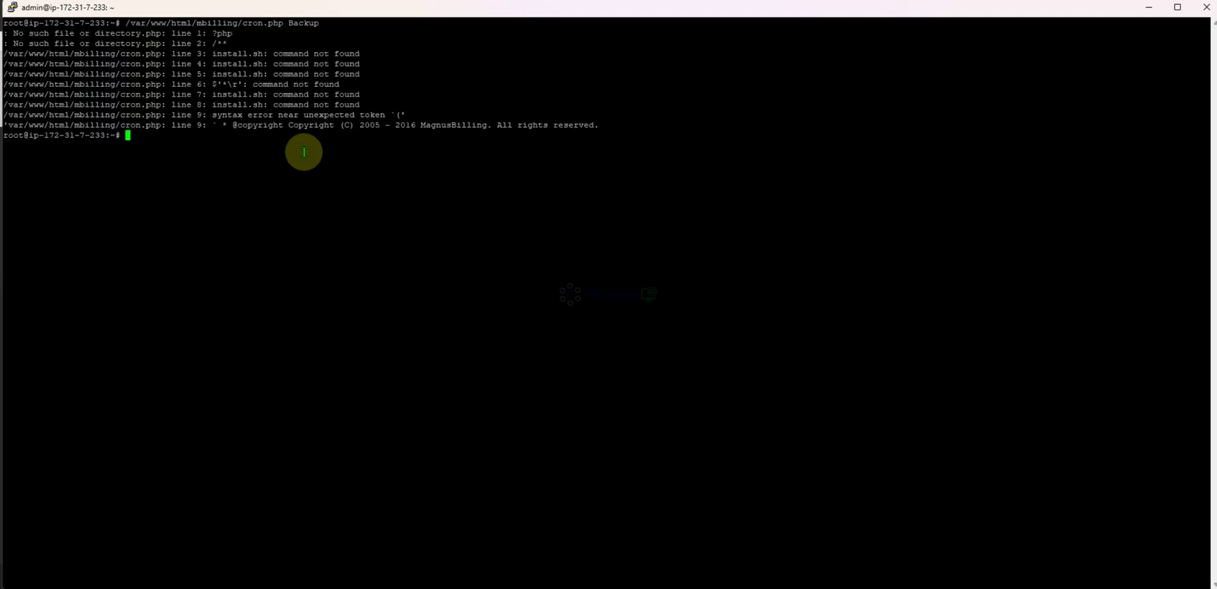
drag(7, 33, 609, 129)
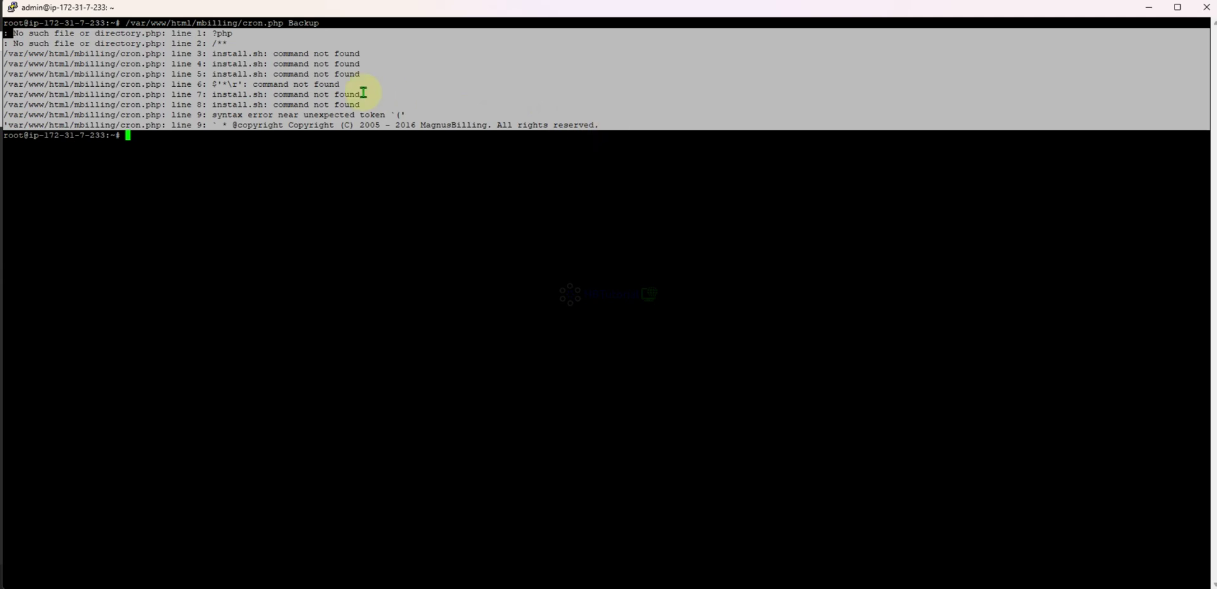
click(339, 95)
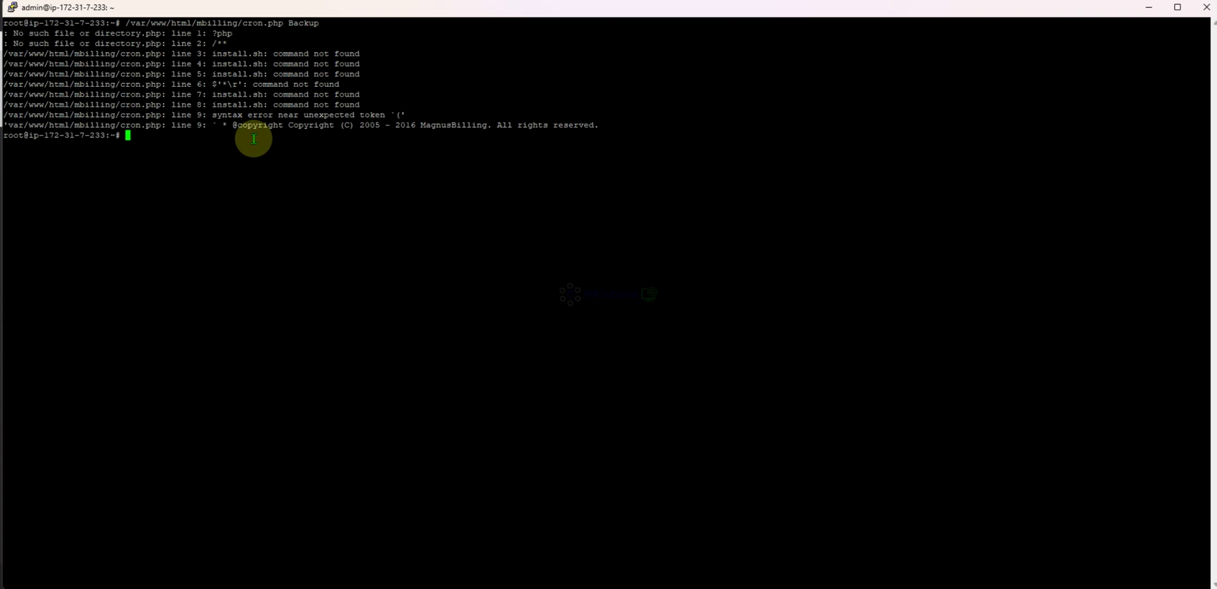
Change into /var/www/html/mbilling and rerun cron.php without the Backup argument.
text(cd /var/www/html/mbilling/)
key(Return)
key(Up)
key(Up)
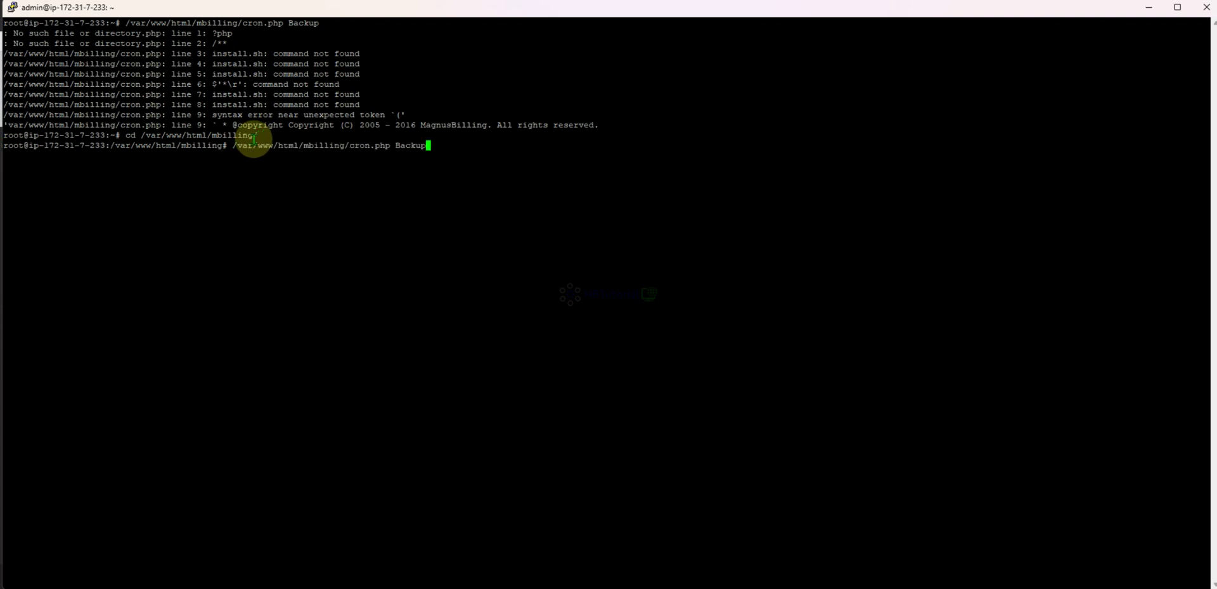
key(BackSpace)
key(BackSpace)
key(BackSpace)
key(BackSpace)
key(BackSpace)
key(BackSpace)
key(BackSpace)
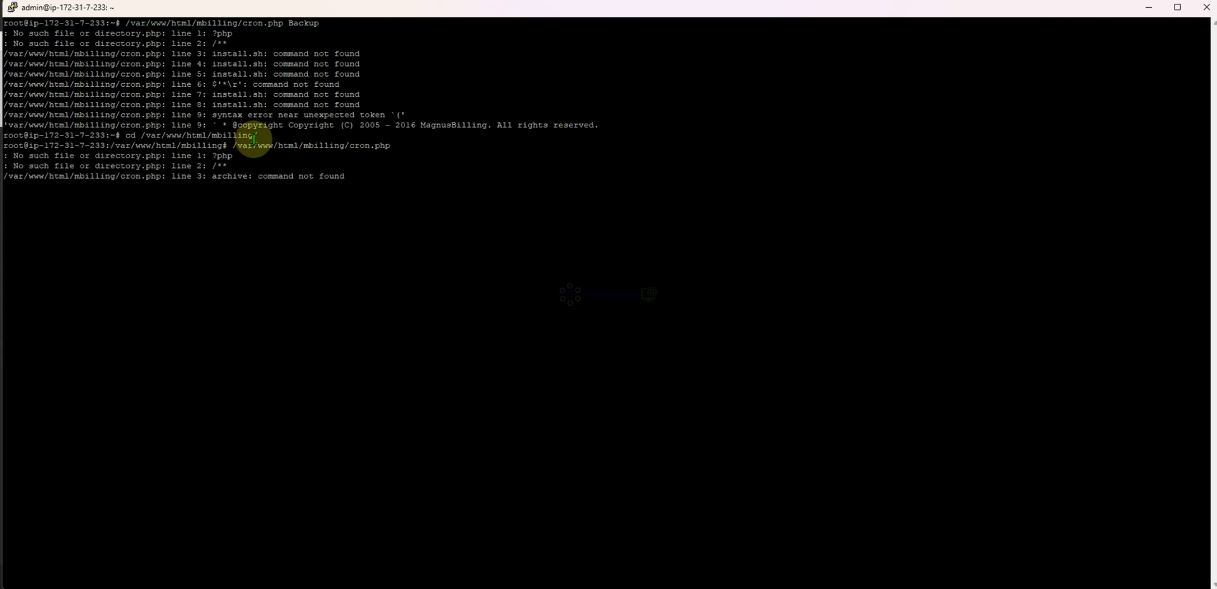
key(Return)
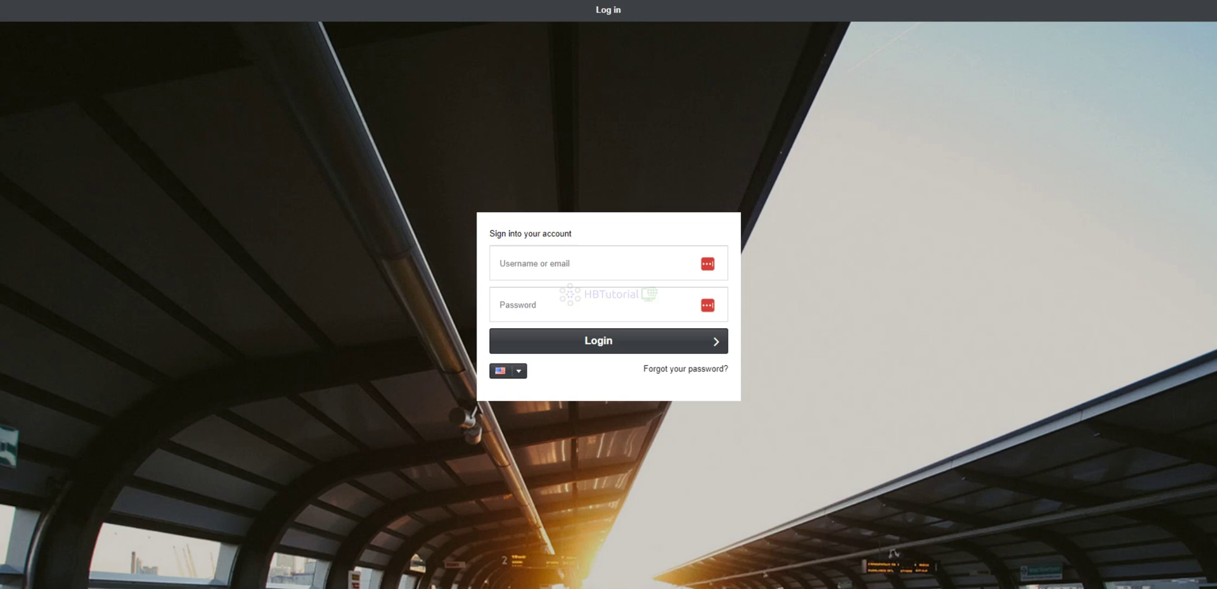
Sign in to MagnusBilling with the admin username and account password.
click(575, 263)
text(root)
key(Tab)
text(••)
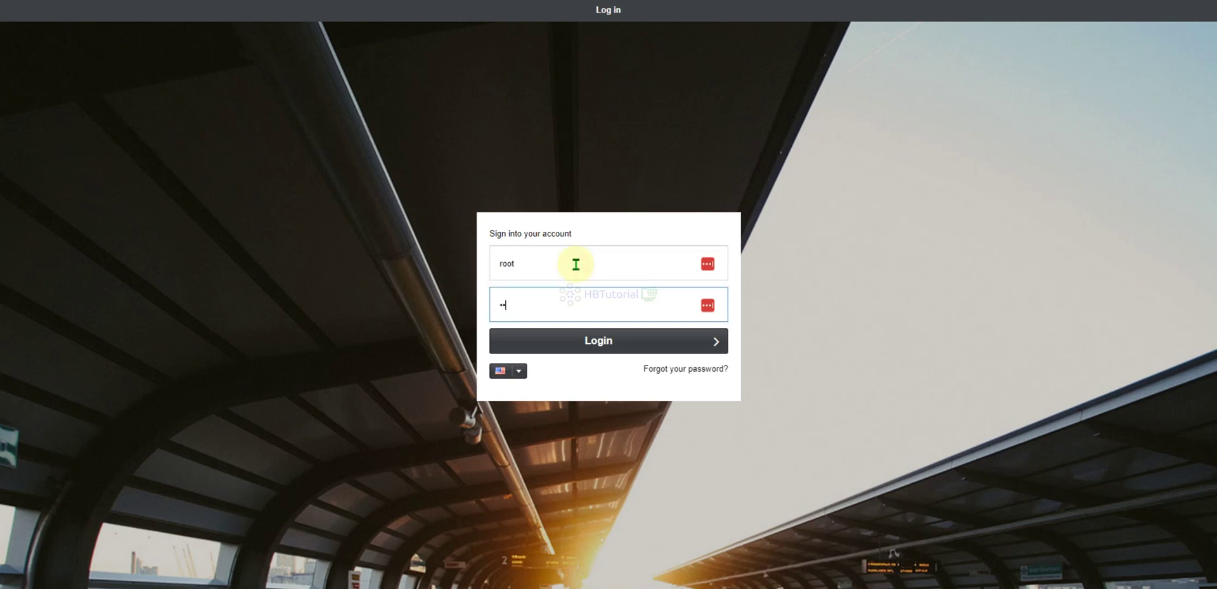
key(Return)
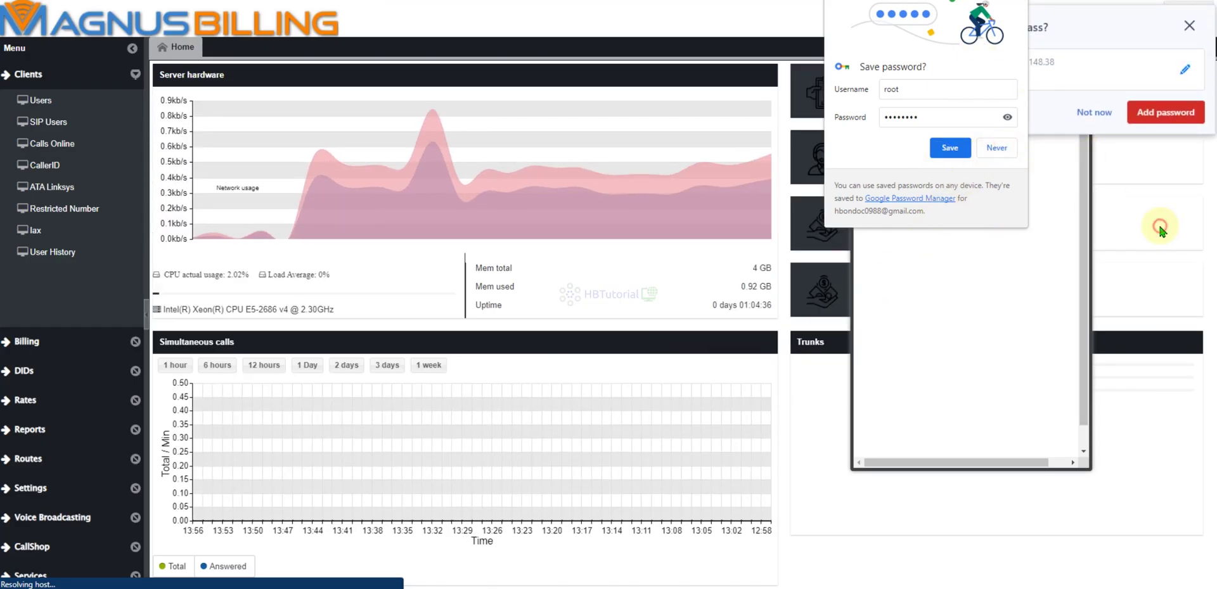
Decline saving the password and go to the Settings > Backup page.
click(1095, 116)
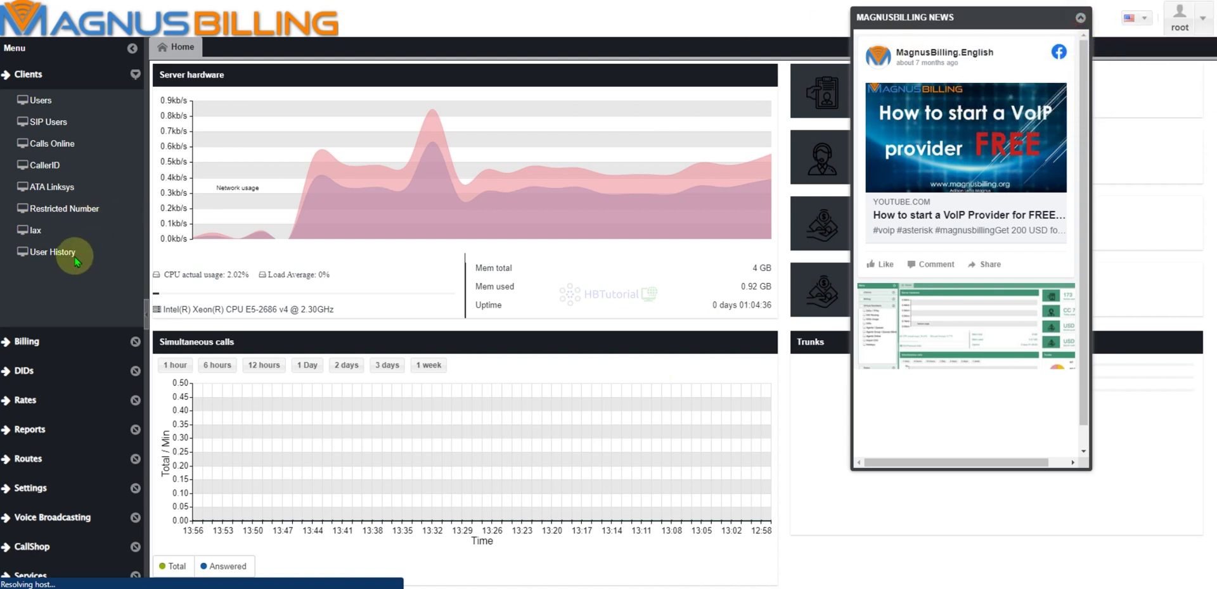
click(46, 488)
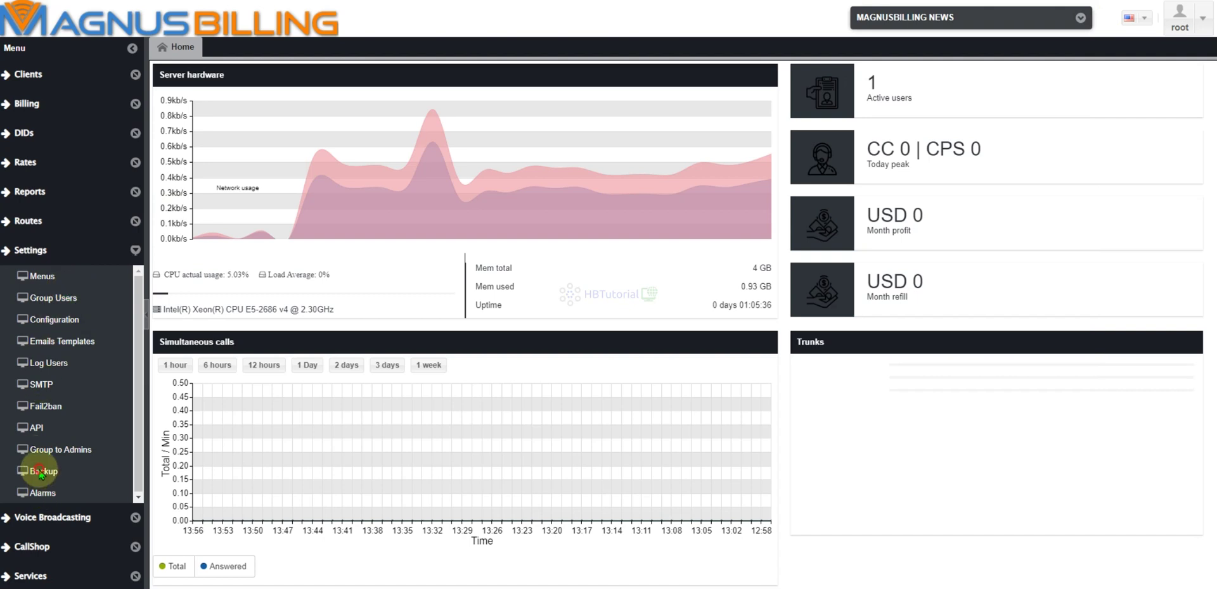
click(44, 471)
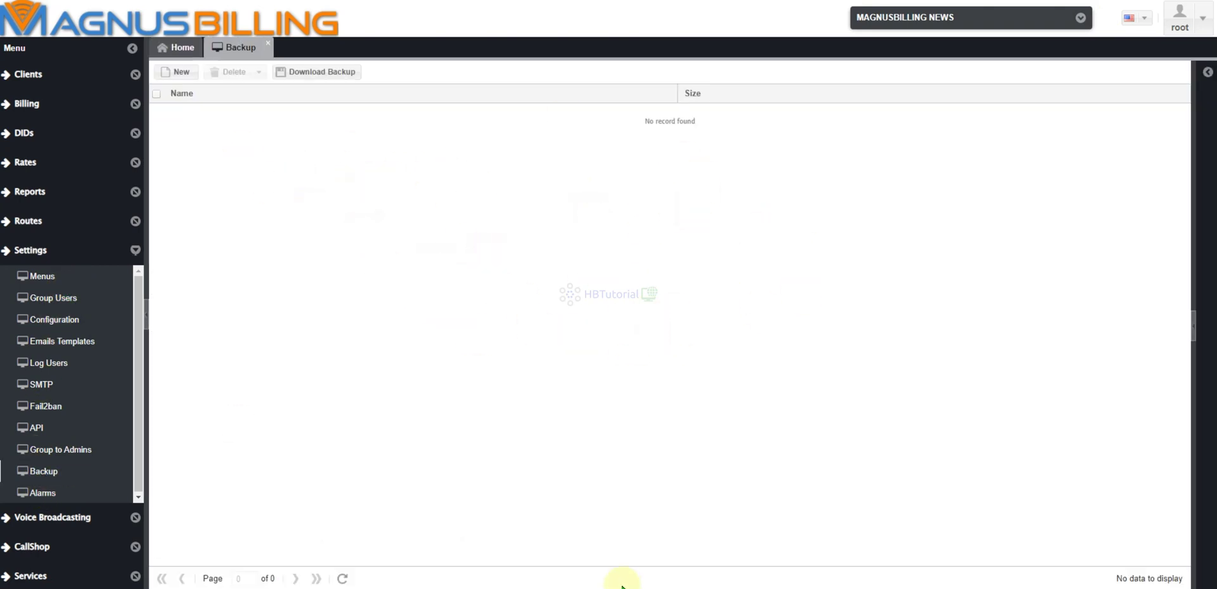
mouse_move(553, 588)
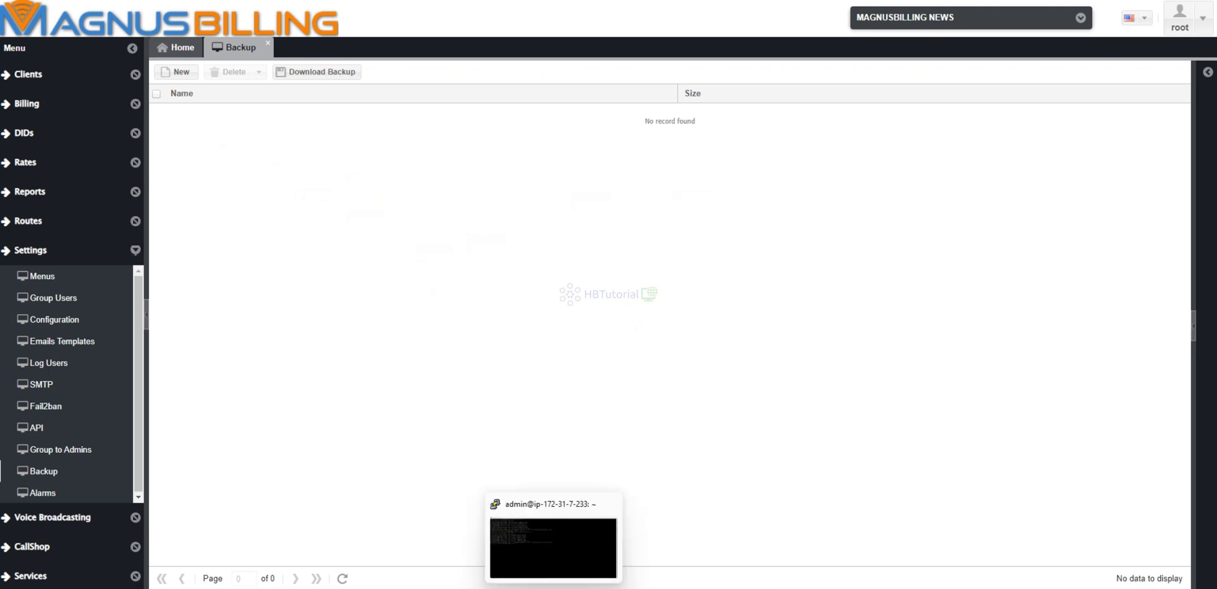
Clear the PuTTY screen and return to the home directory with cd.
click(553, 548)
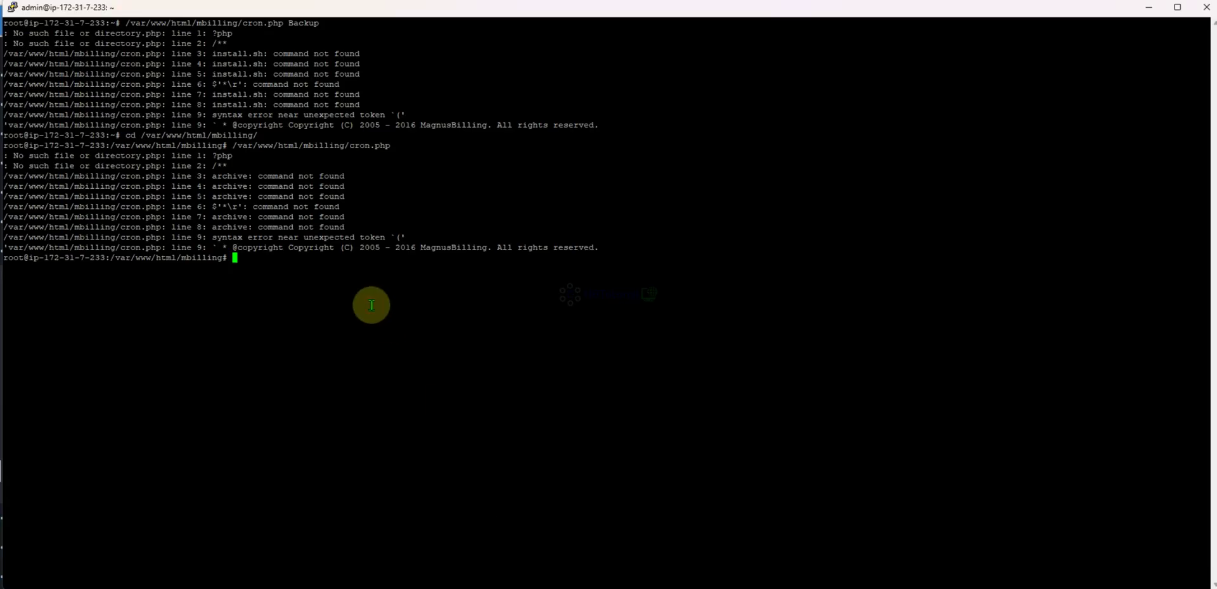
text(clear)
key(Return)
text(cd)
key(Return)
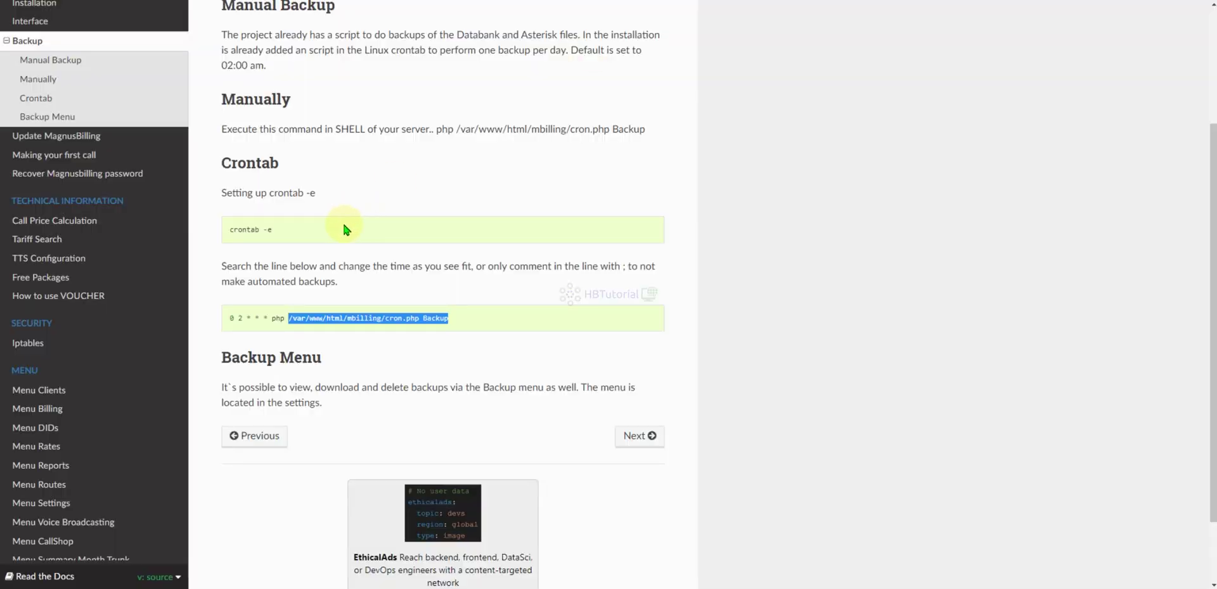
Copy 'crontab -e' from the wiki's Backup page and paste it at the terminal prompt.
drag(396, 230, 219, 230)
right_click(261, 230)
click(281, 243)
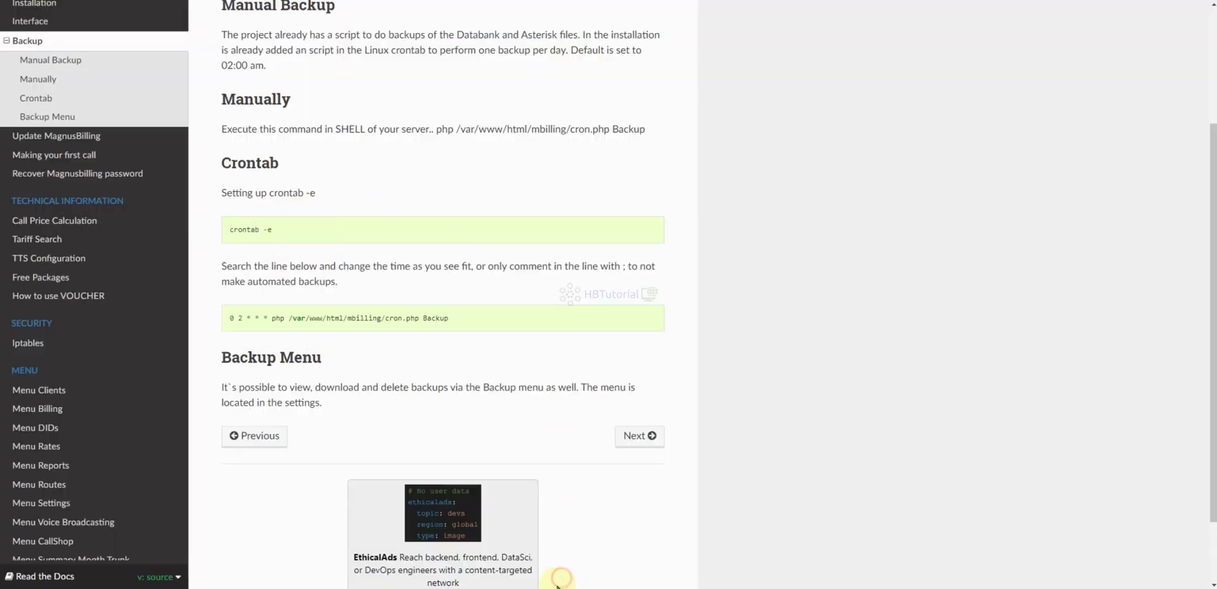
click(559, 577)
right_click(368, 221)
Run crontab -e with nano (option 1) and select the cron.php Backup job's php command.
key(Return)
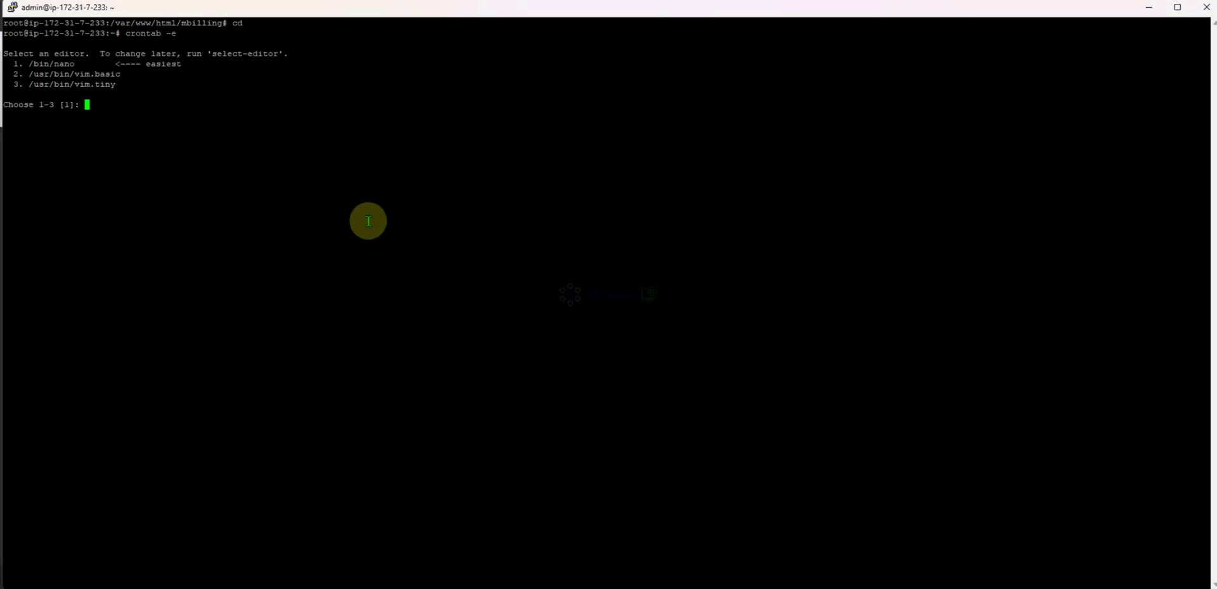
text(1)
key(Return)
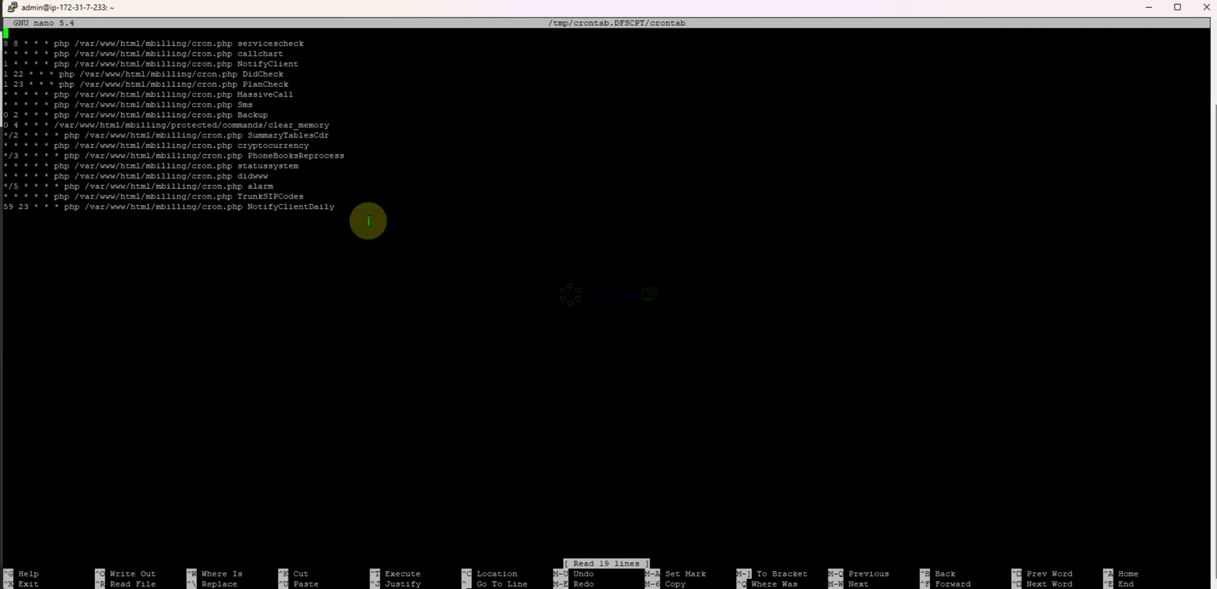
key(Down)
key(Down)
key(Down)
key(Down)
key(Down)
key(Down)
key(Down)
key(Down)
key(Down)
key(Down)
key(Down)
key(Down)
key(Down)
key(Up)
key(Up)
key(Up)
key(Up)
key(Up)
key(Right)
key(Right)
key(Right)
key(Right)
key(Right)
key(Right)
key(Right)
key(Right)
key(Right)
key(Right)
key(Right)
key(Right)
key(Right)
key(Right)
key(Right)
key(Right)
key(Right)
key(Right)
key(Right)
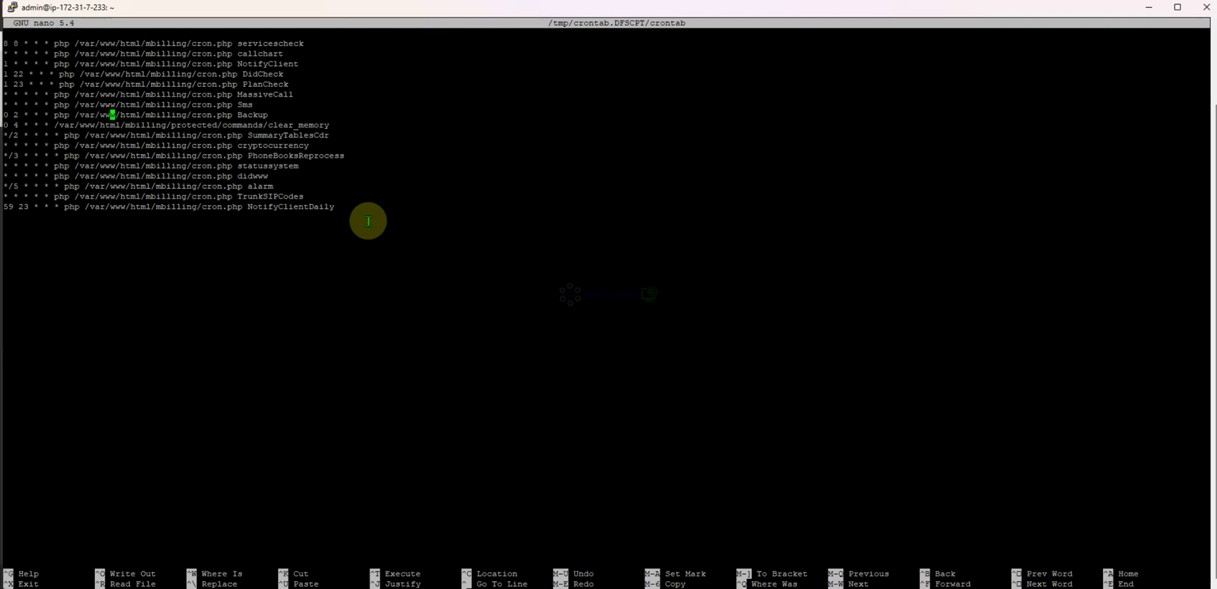
key(Right)
key(Right)
key(Right)
key(Right)
key(Right)
key(Right)
key(Right)
key(Right)
key(Right)
key(Right)
key(Right)
key(Right)
key(Right)
key(Right)
key(Right)
key(Right)
key(Right)
key(Left)
drag(274, 116, 55, 114)
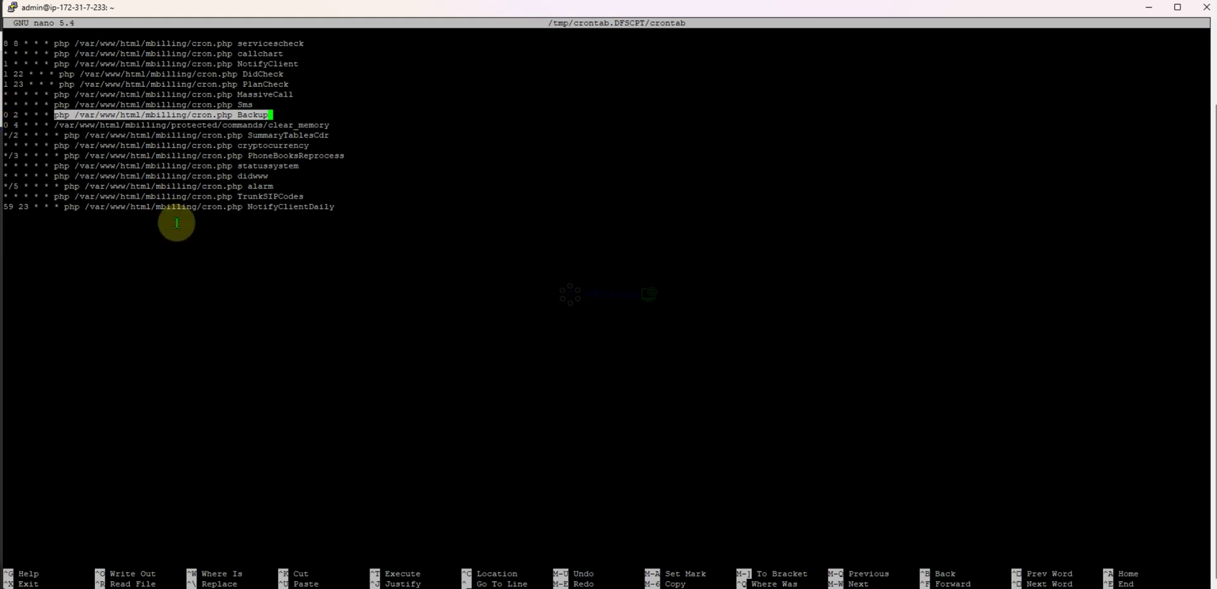
Exit nano, run the copied cron.php Backup command, and refresh MagnusBilling's backup list.
key(ctrl+x)
right_click(154, 167)
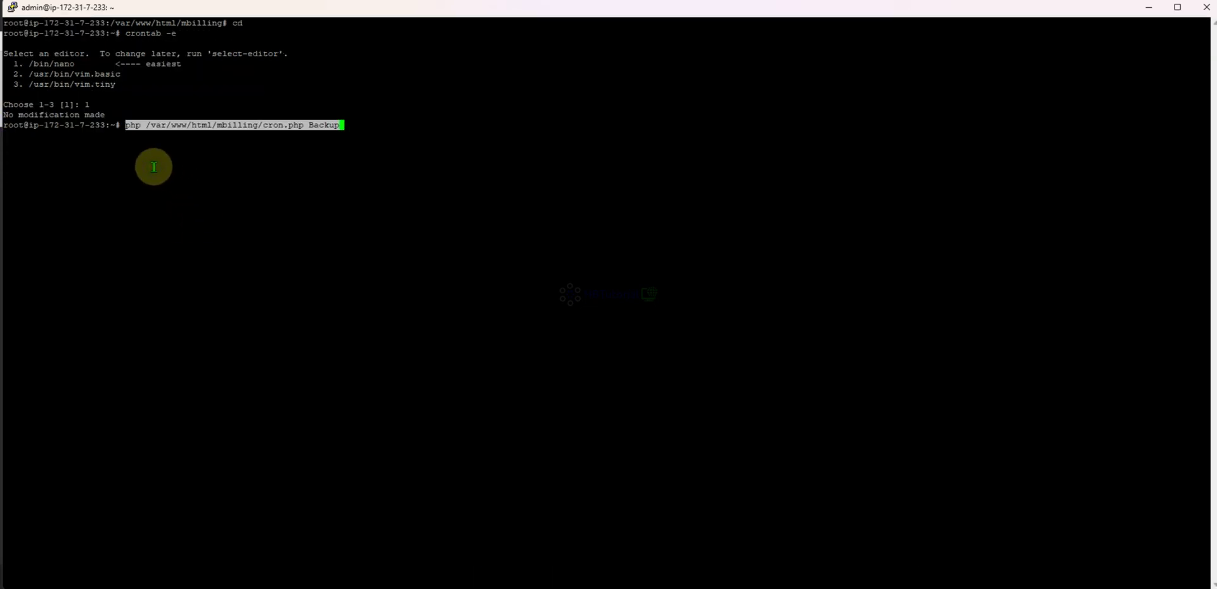
key(Return)
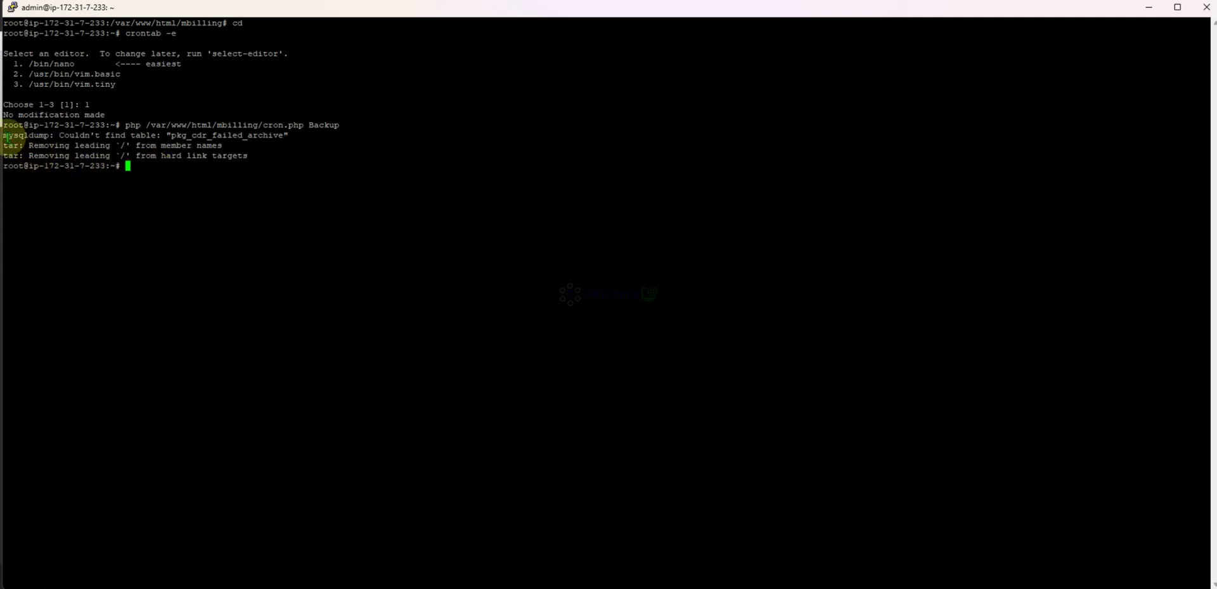
drag(175, 135, 283, 136)
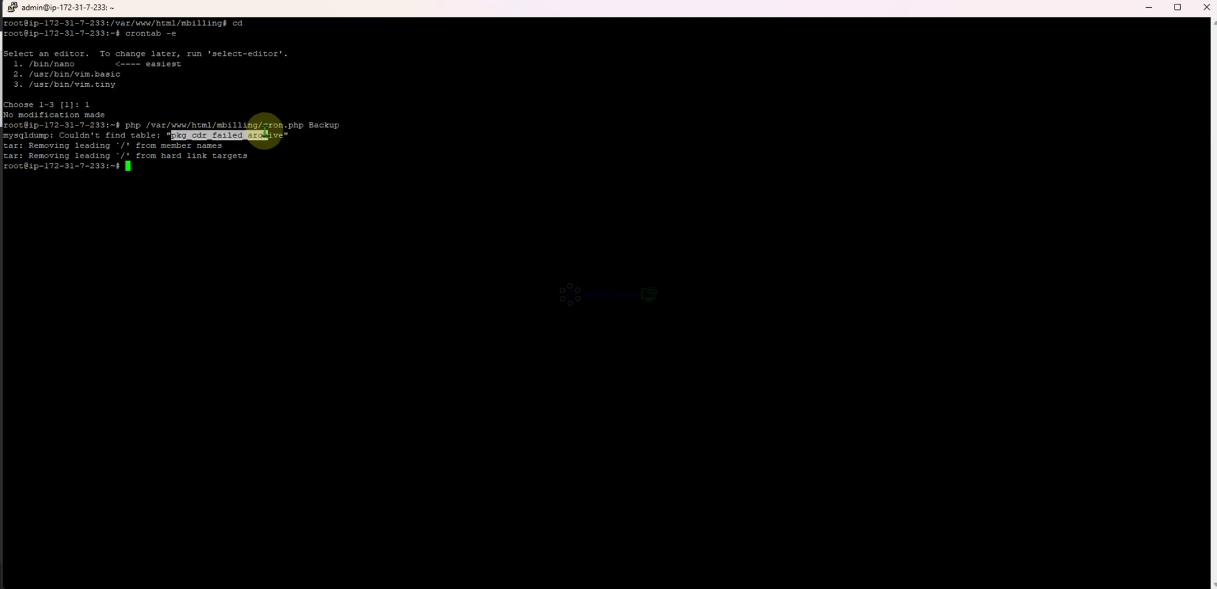
click(308, 207)
click(590, 99)
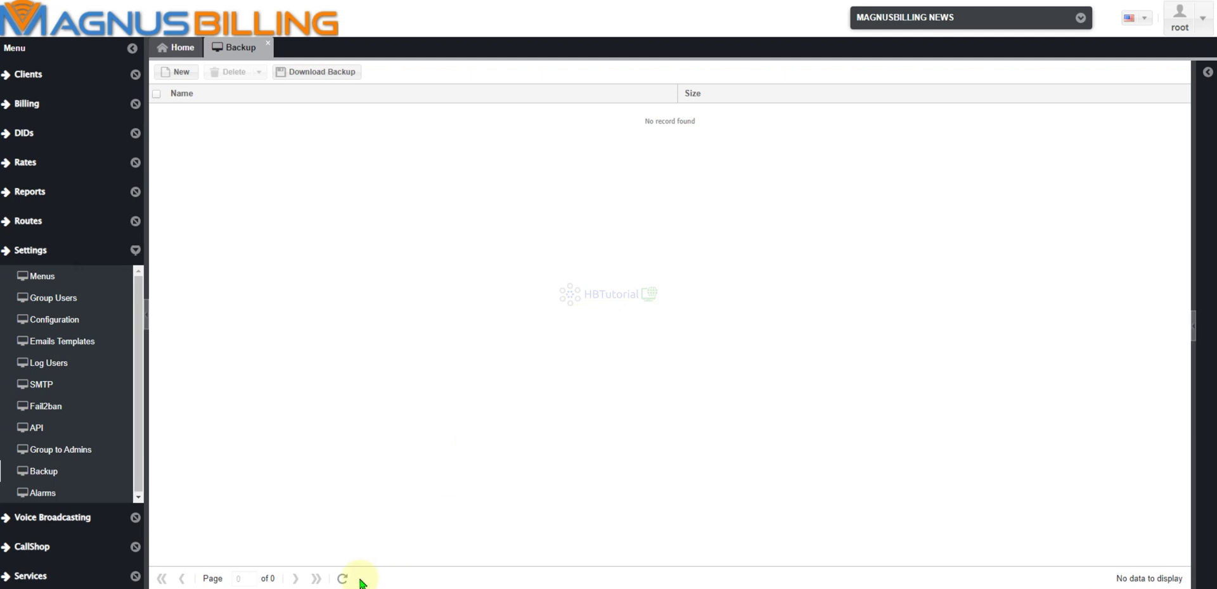
click(343, 579)
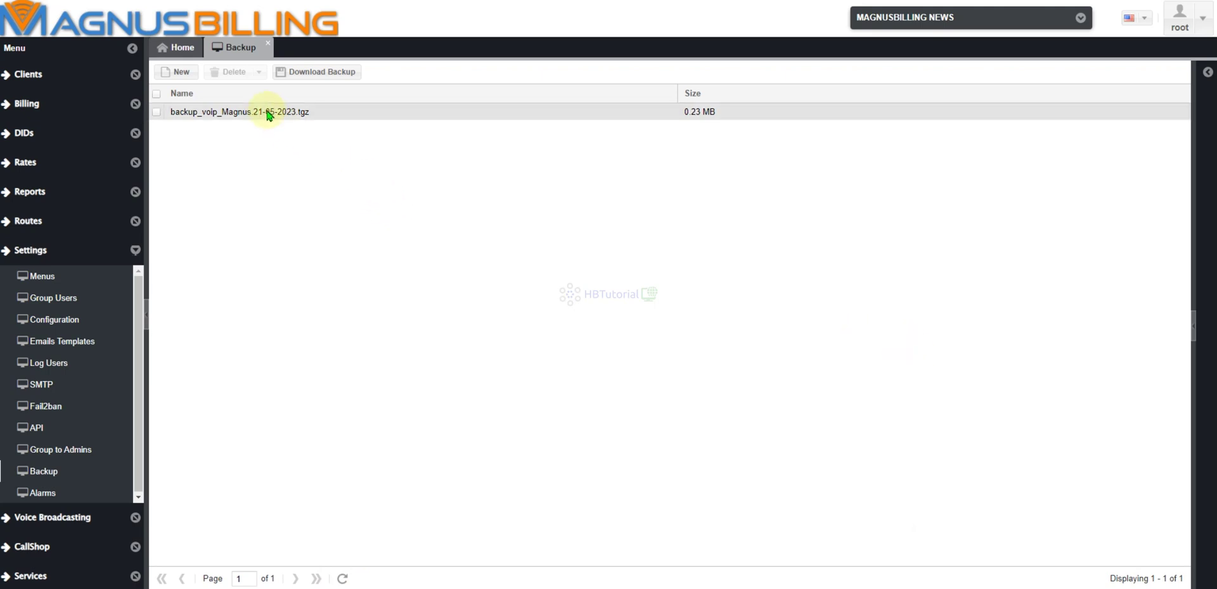
Download backup_voip_Magnus.21-05-2023.tgz and have the browser scan the downloaded file.
click(156, 111)
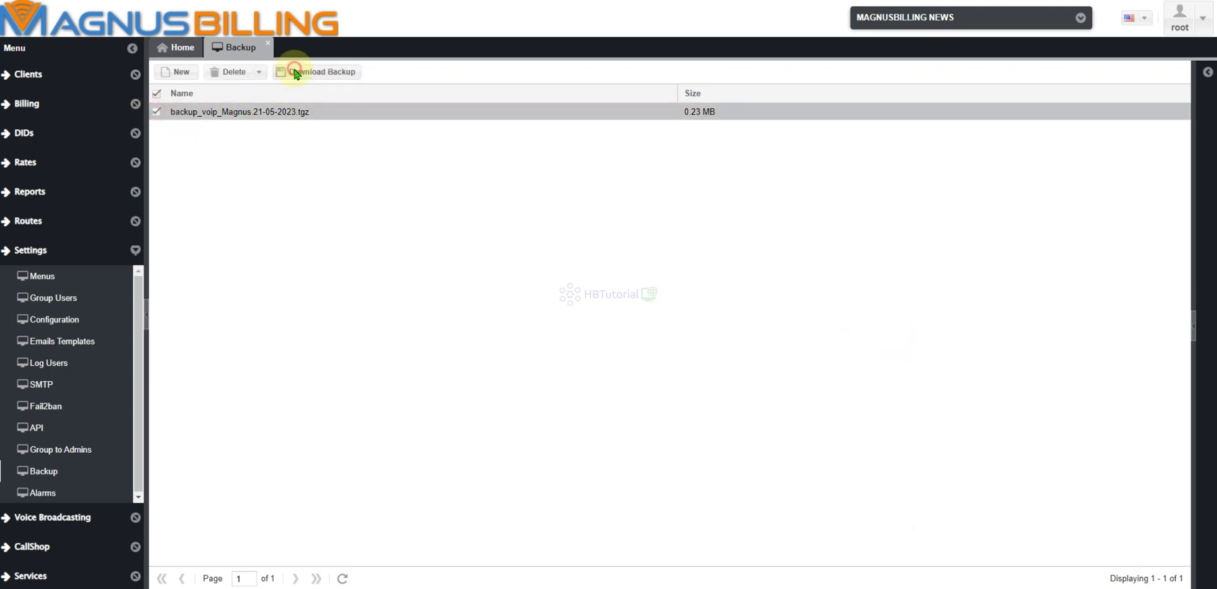
click(290, 70)
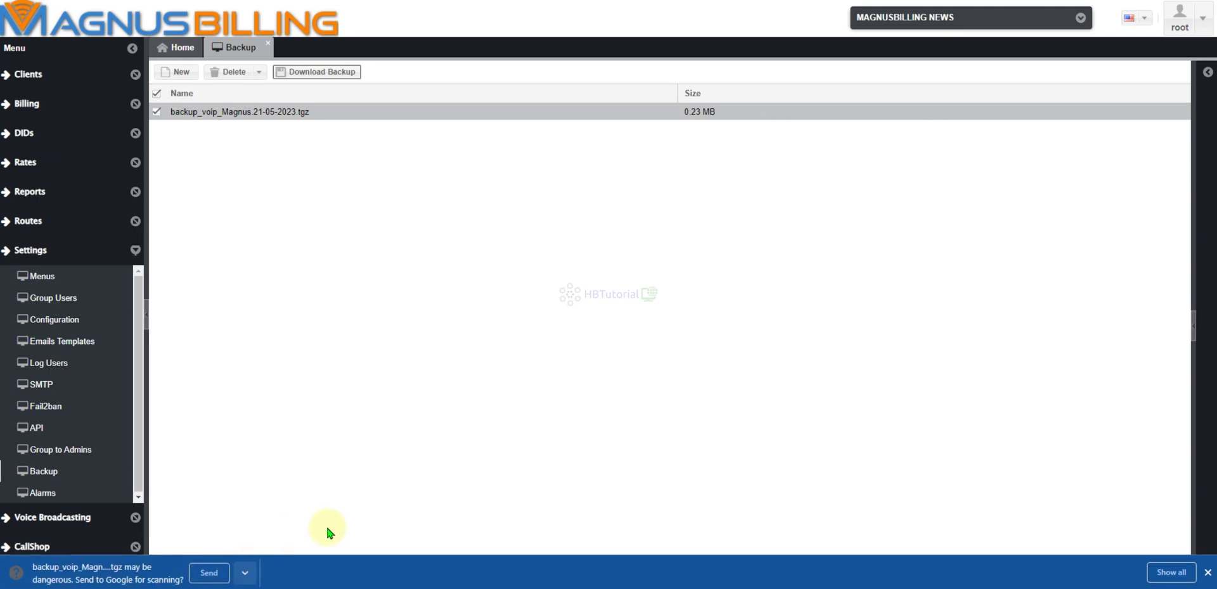
click(246, 574)
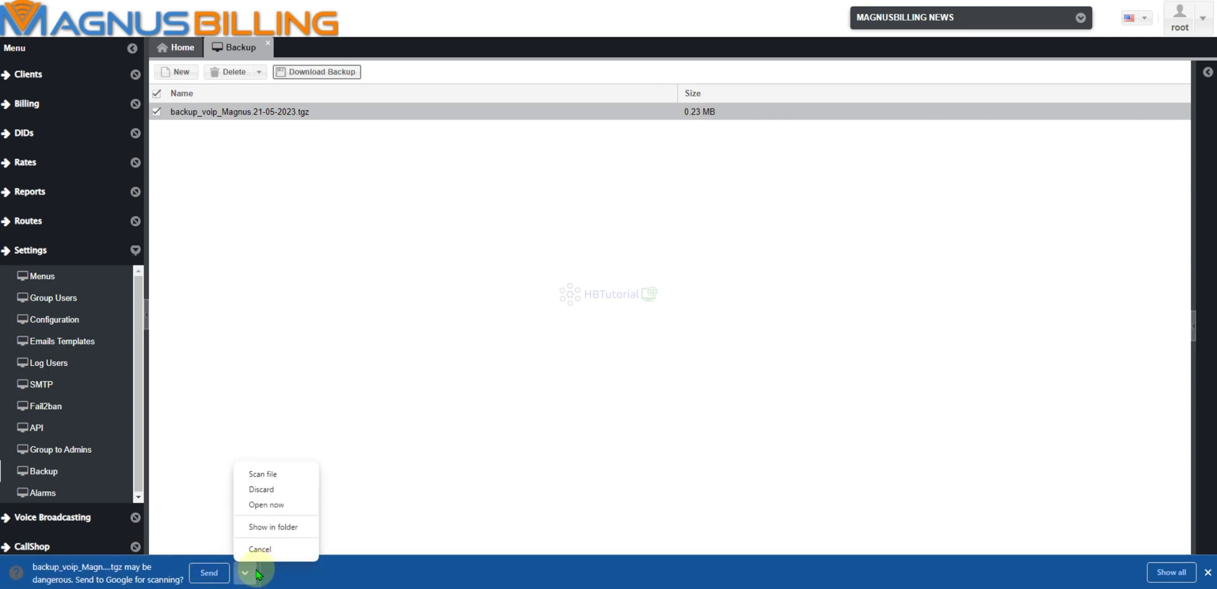
click(260, 489)
click(629, 297)
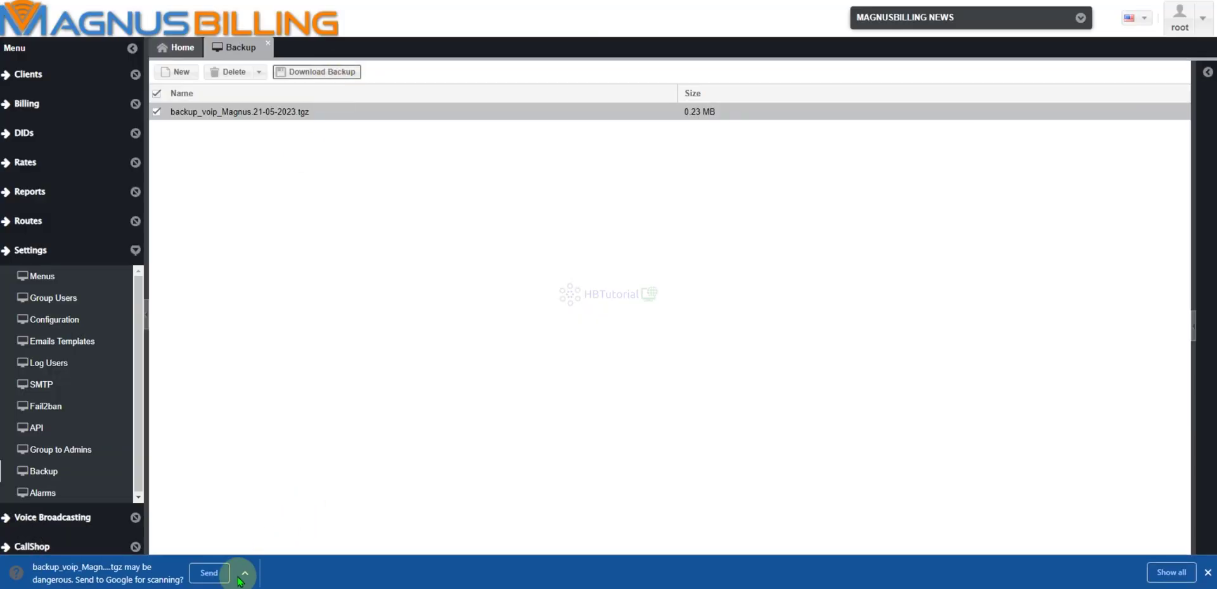
click(243, 573)
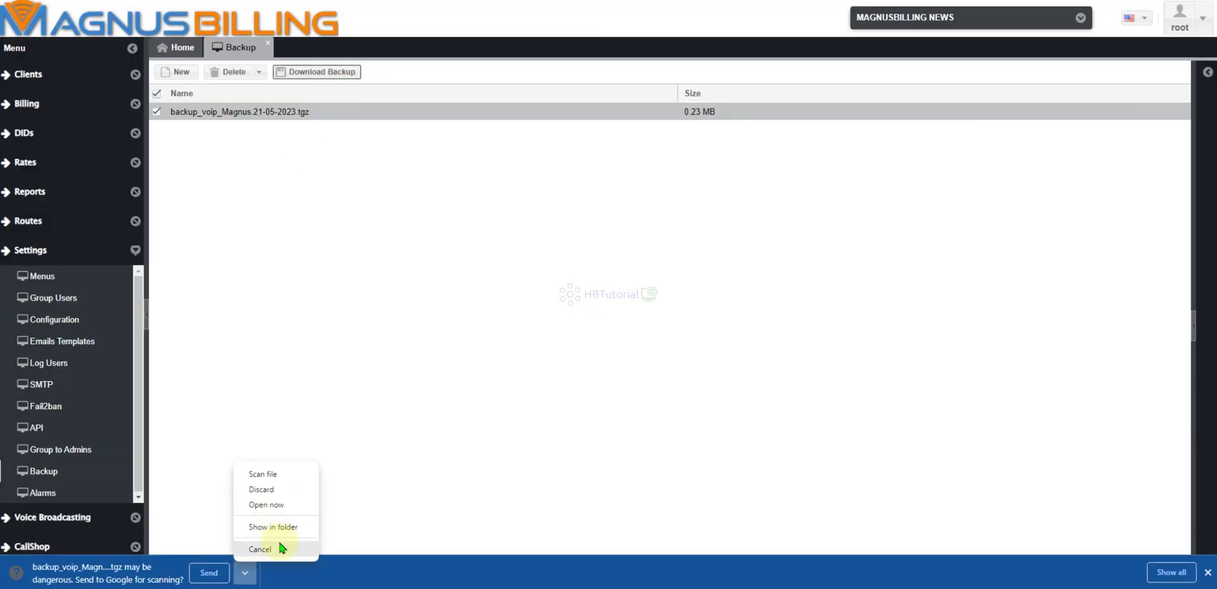
click(275, 476)
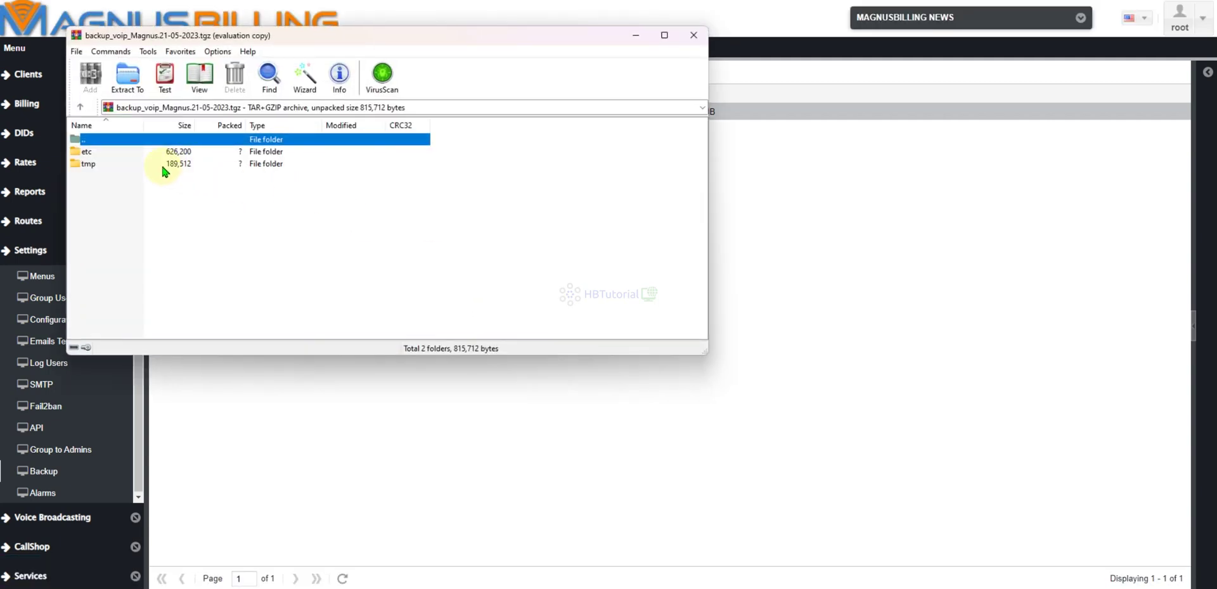
Dismiss the WinRAR license reminder and look inside the archive's tmp folder.
click(163, 166)
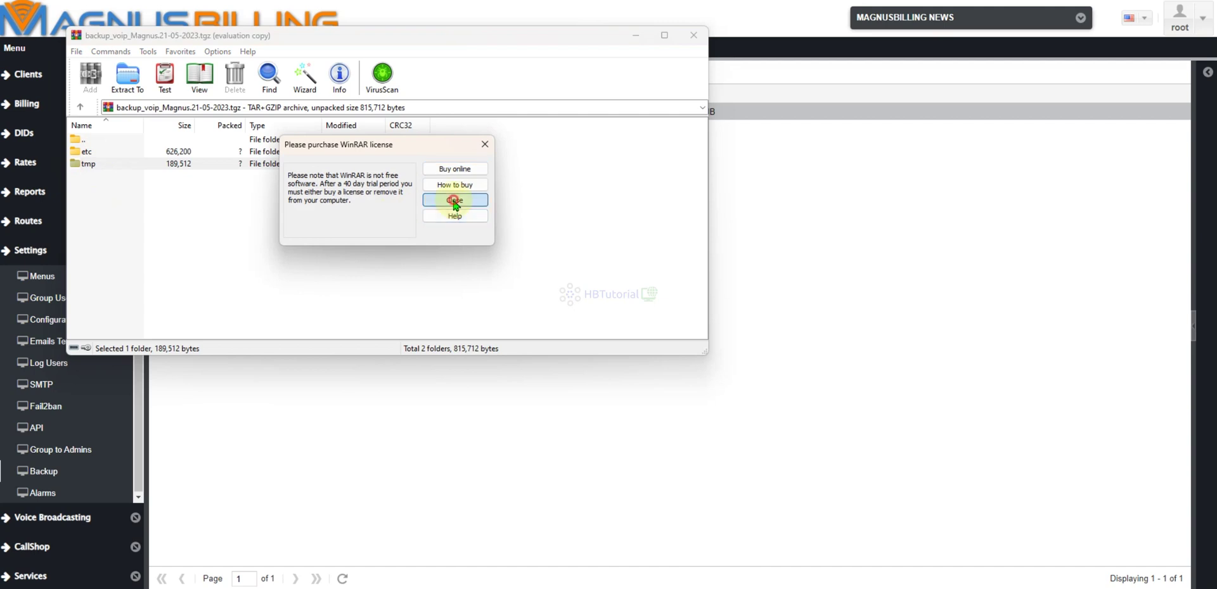
click(454, 201)
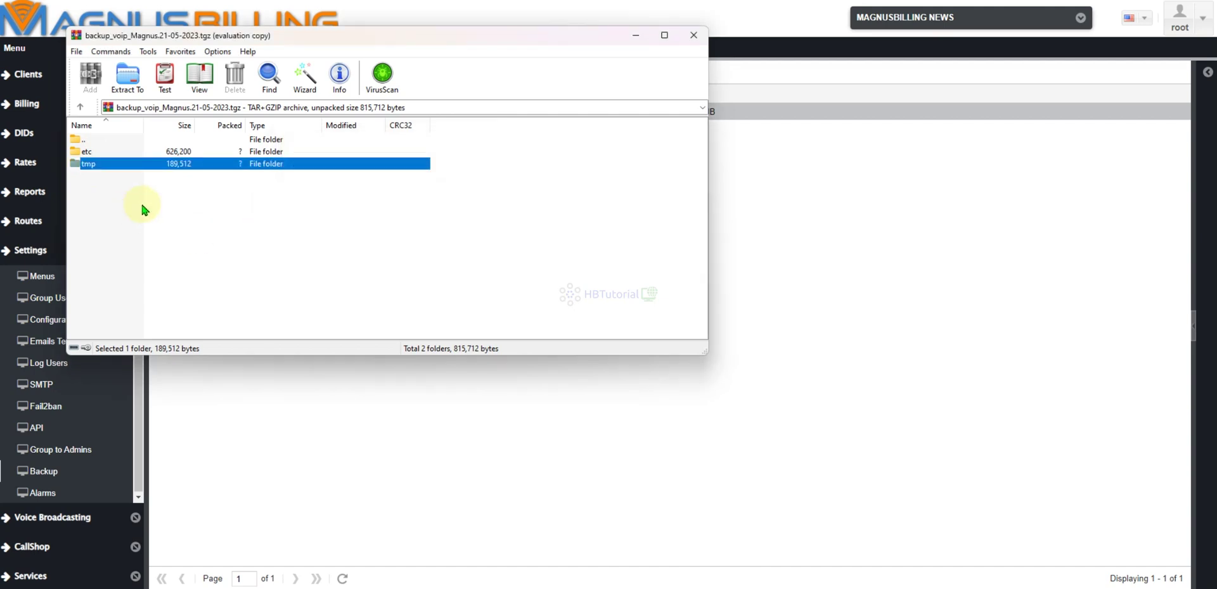
double_click(73, 164)
click(92, 153)
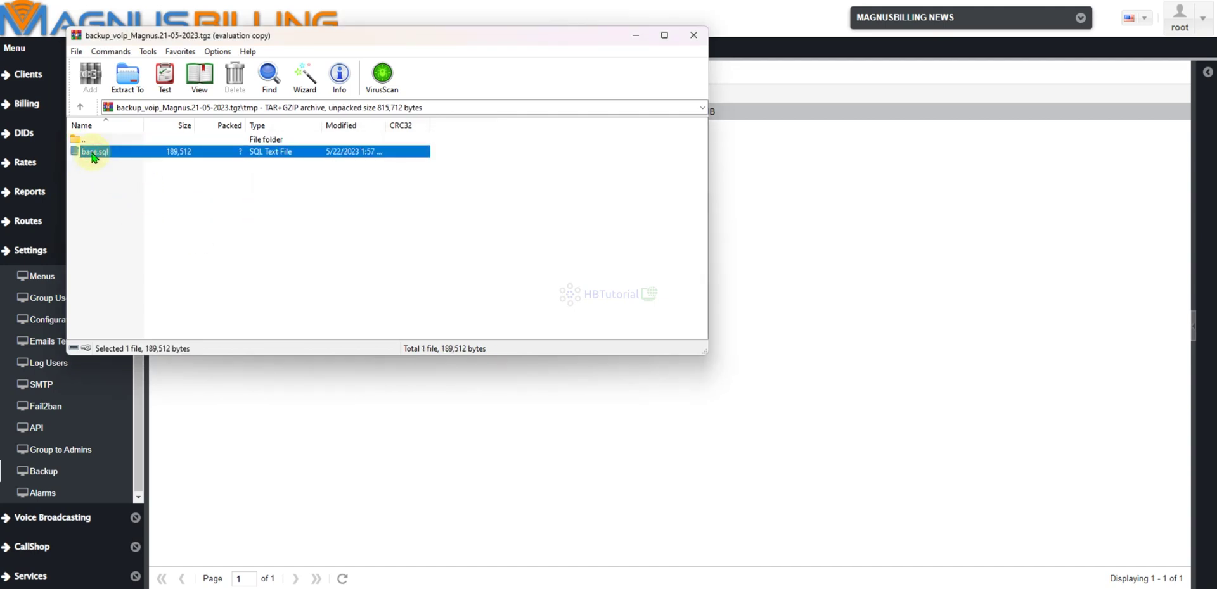
double_click(75, 139)
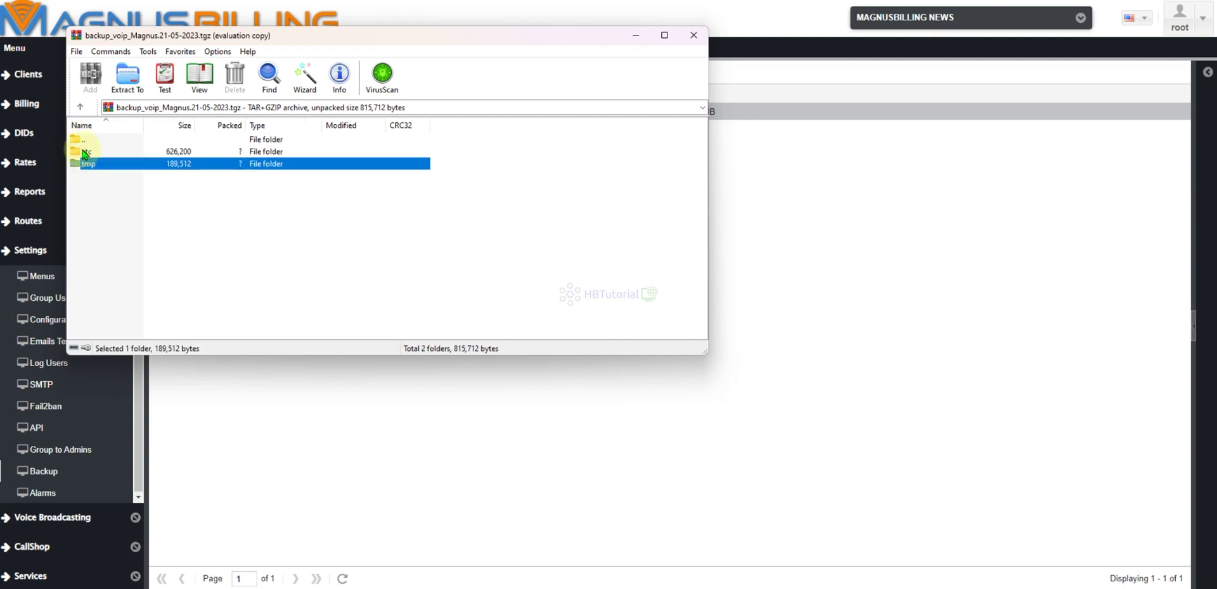
Browse the archive's etc\asterisk folder, scrolling down to cli.conf.
double_click(83, 152)
double_click(92, 152)
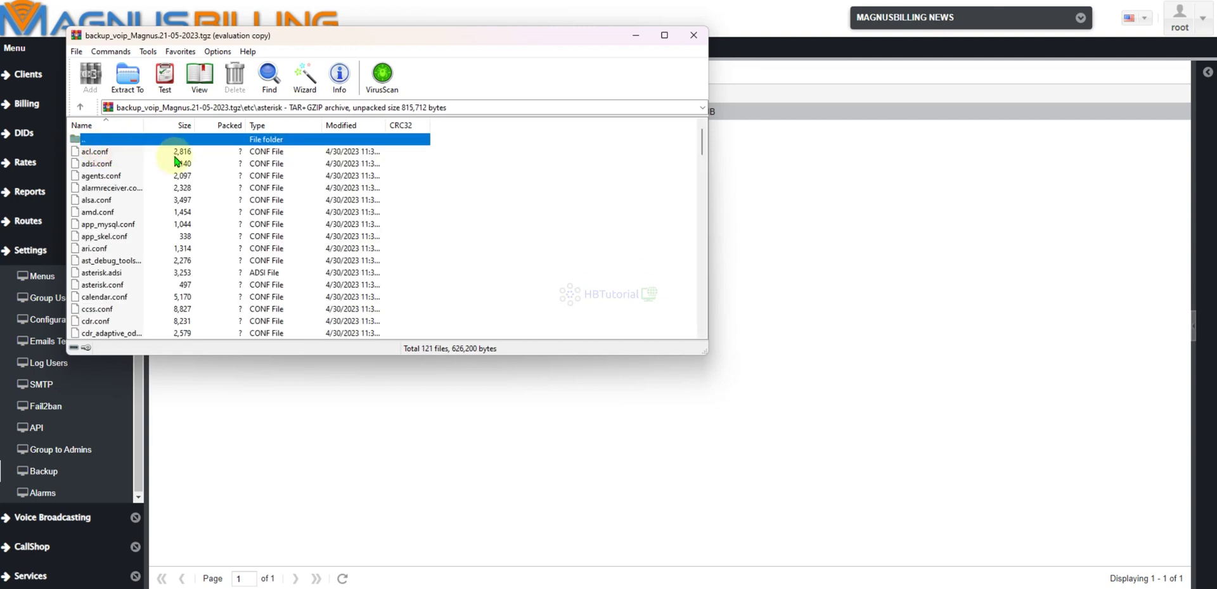
scroll(196, 185, down, 20)
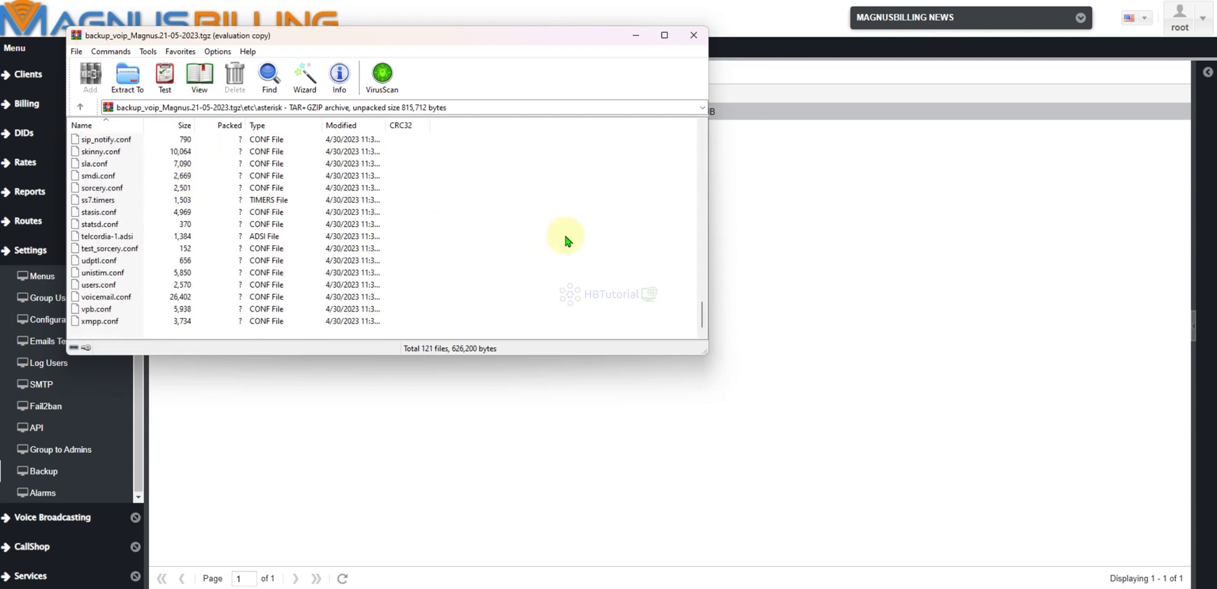
drag(701, 321, 662, 112)
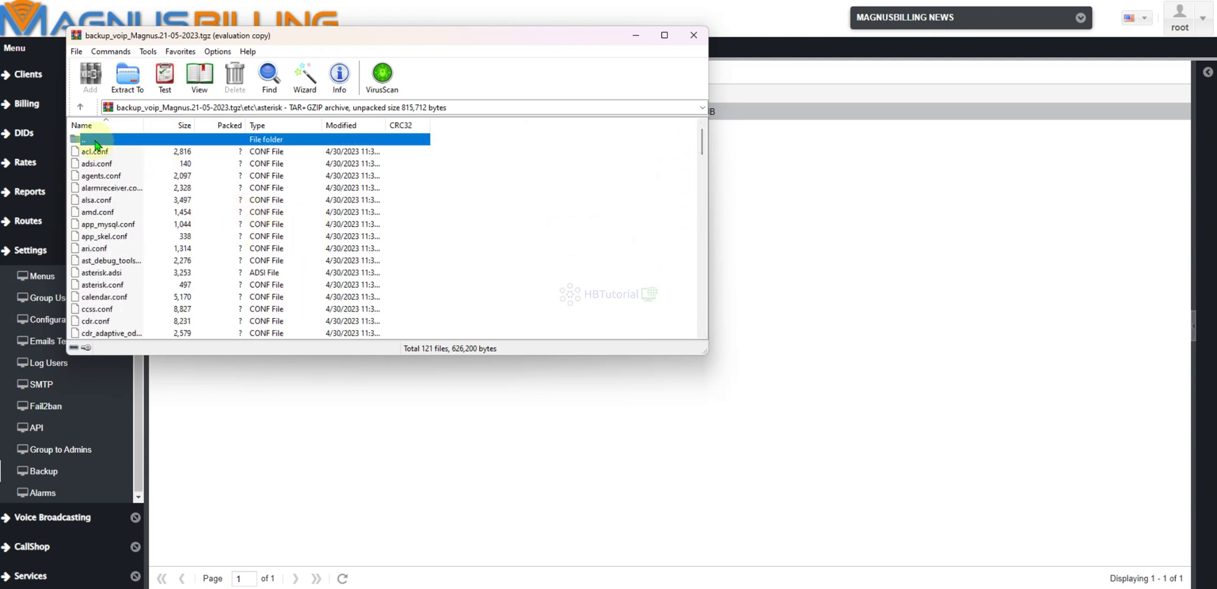
scroll(174, 190, down, 7)
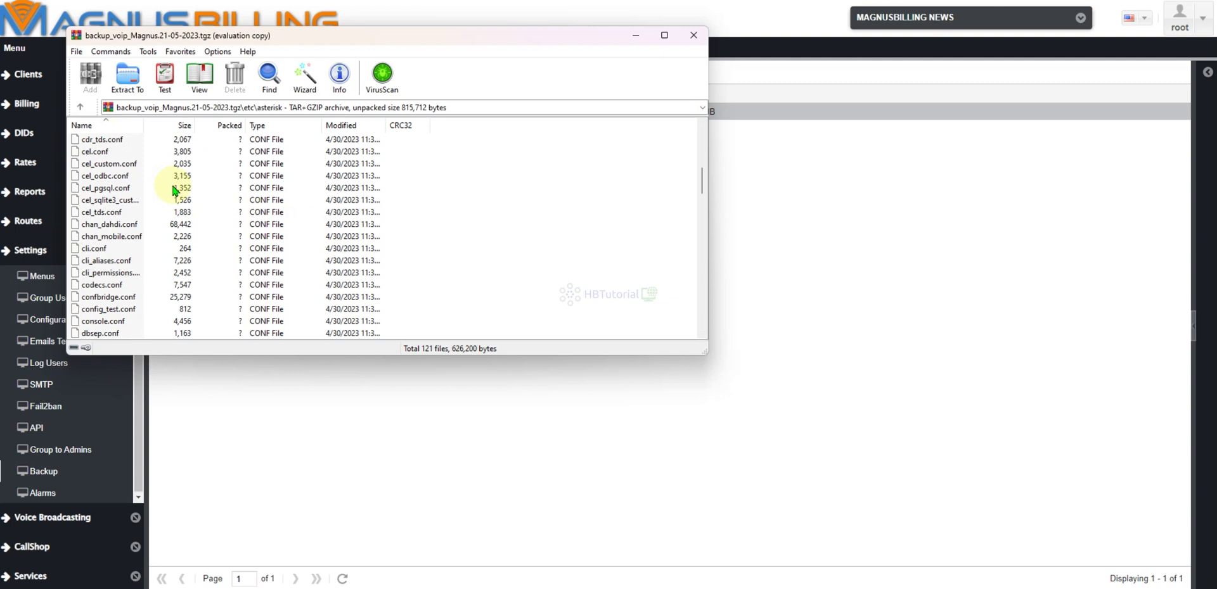
click(138, 247)
scroll(142, 279, down, 13)
scroll(146, 284, up, 6)
scroll(146, 284, up, 10)
Return to tmp, select base.sql, and close WinRAR.
double_click(81, 141)
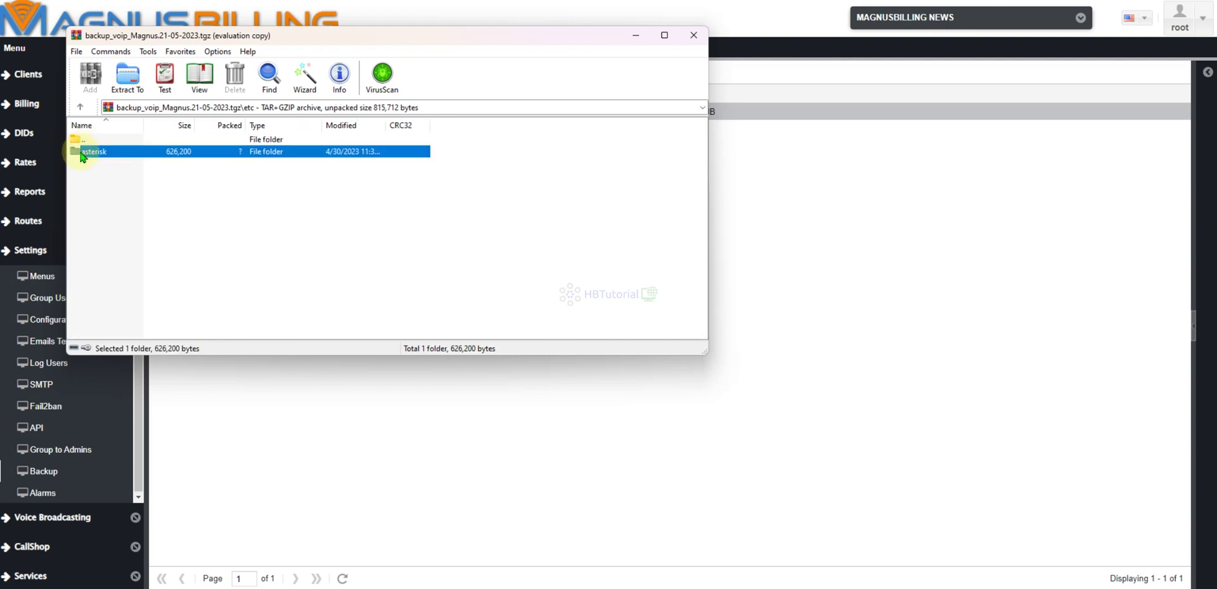
double_click(79, 140)
double_click(80, 165)
click(92, 153)
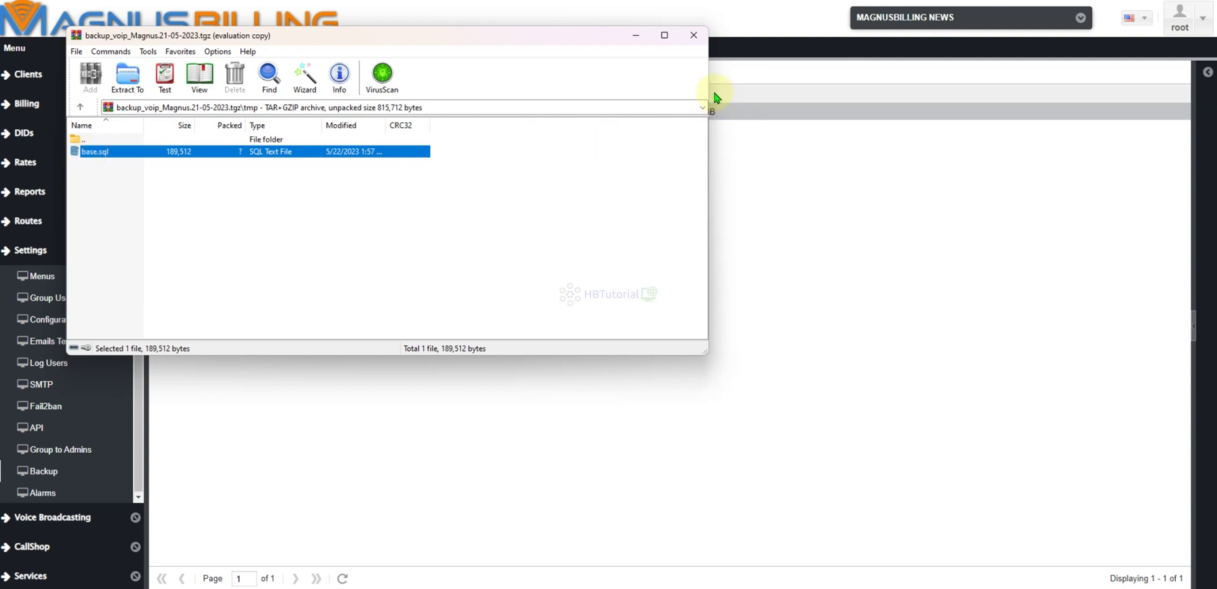
click(697, 37)
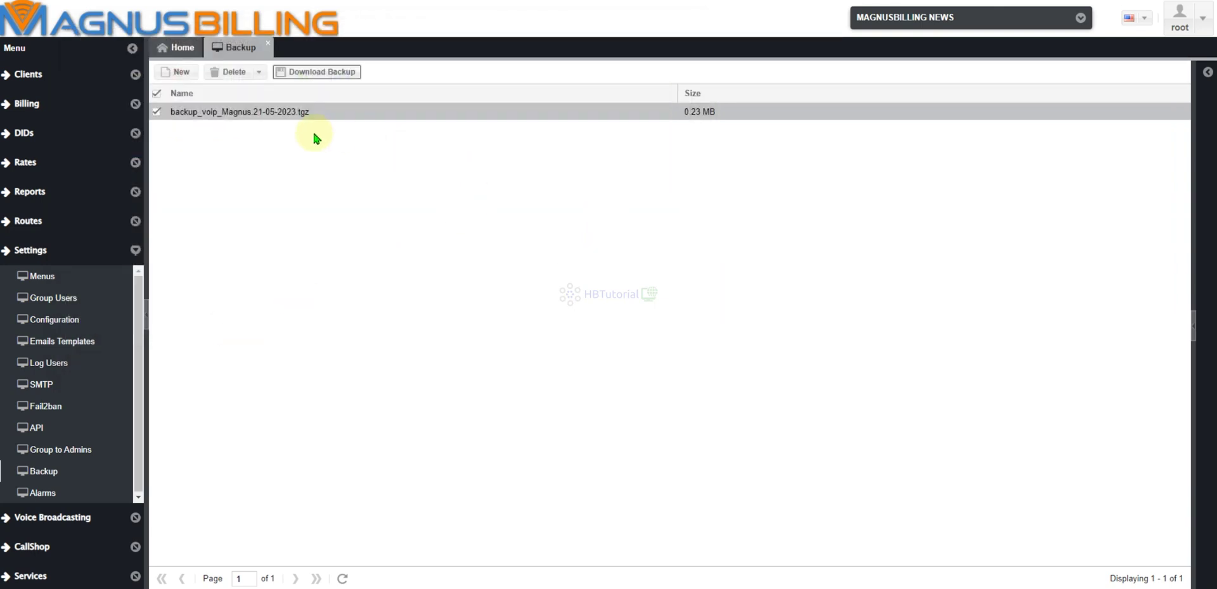
Uncheck the backup row and bring the PuTTY terminal forward.
click(156, 93)
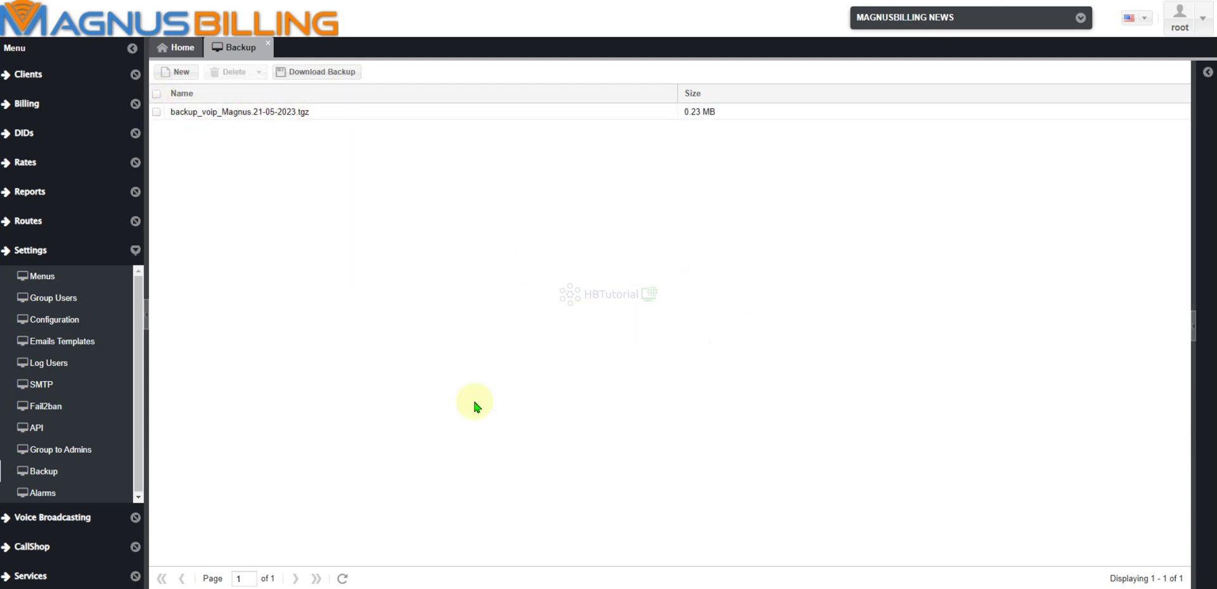
mouse_move(556, 586)
click(578, 532)
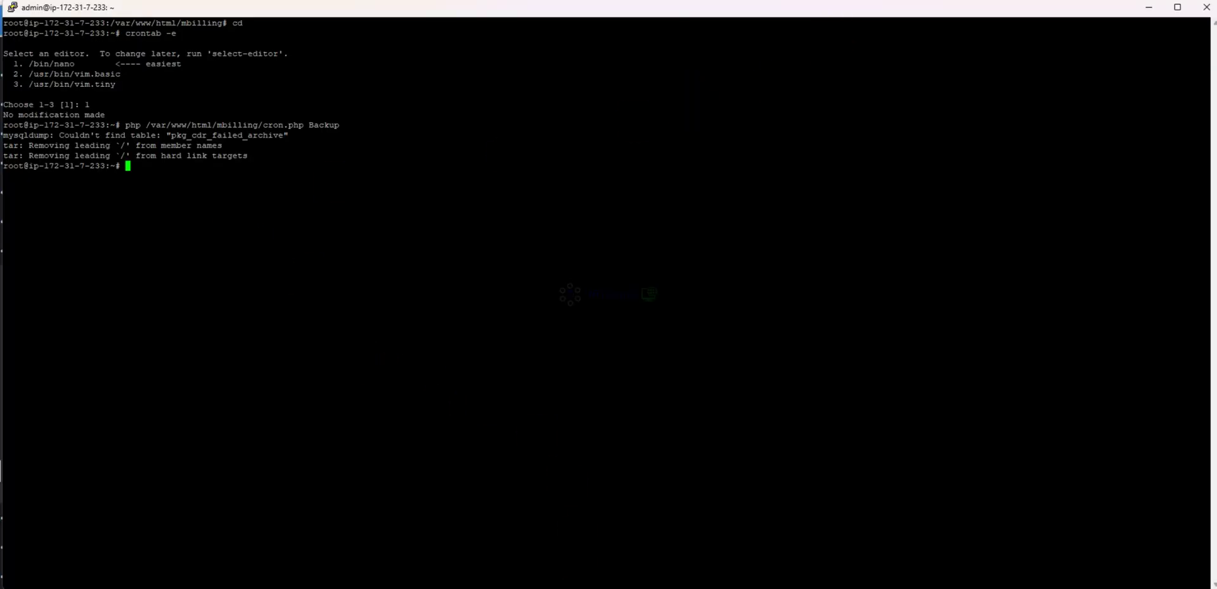
Review the cron lines on the wiki's Backup page, then go to Update MagnusBilling.
key(alt+Tab)
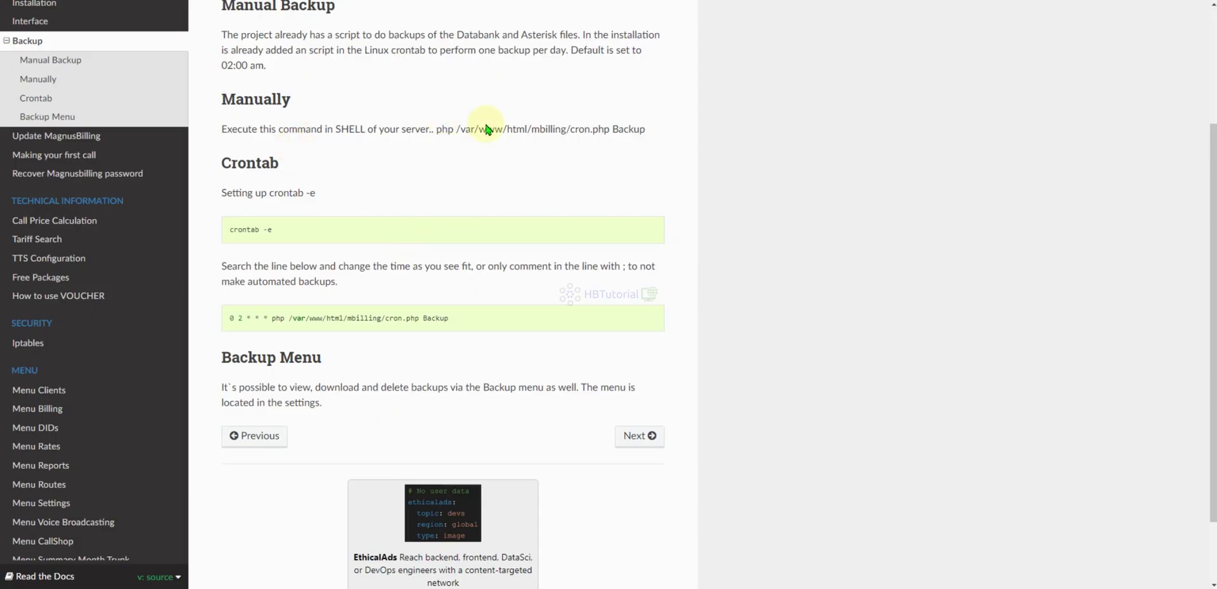
drag(442, 127, 661, 126)
click(499, 179)
scroll(476, 165, up, 2)
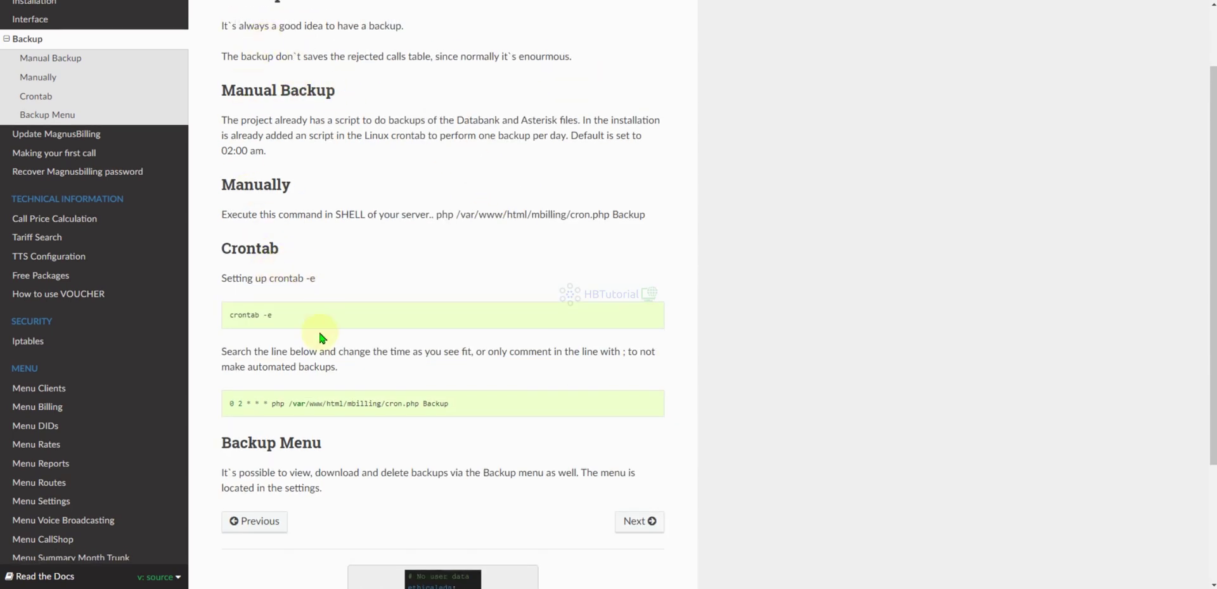
drag(516, 399, 225, 409)
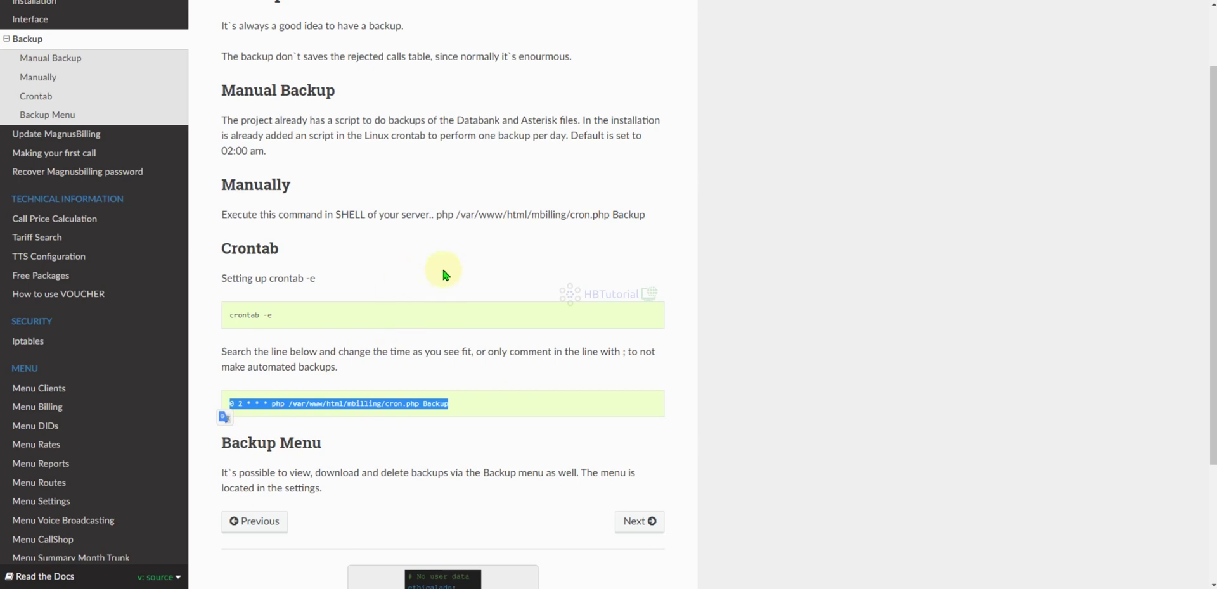
click(86, 139)
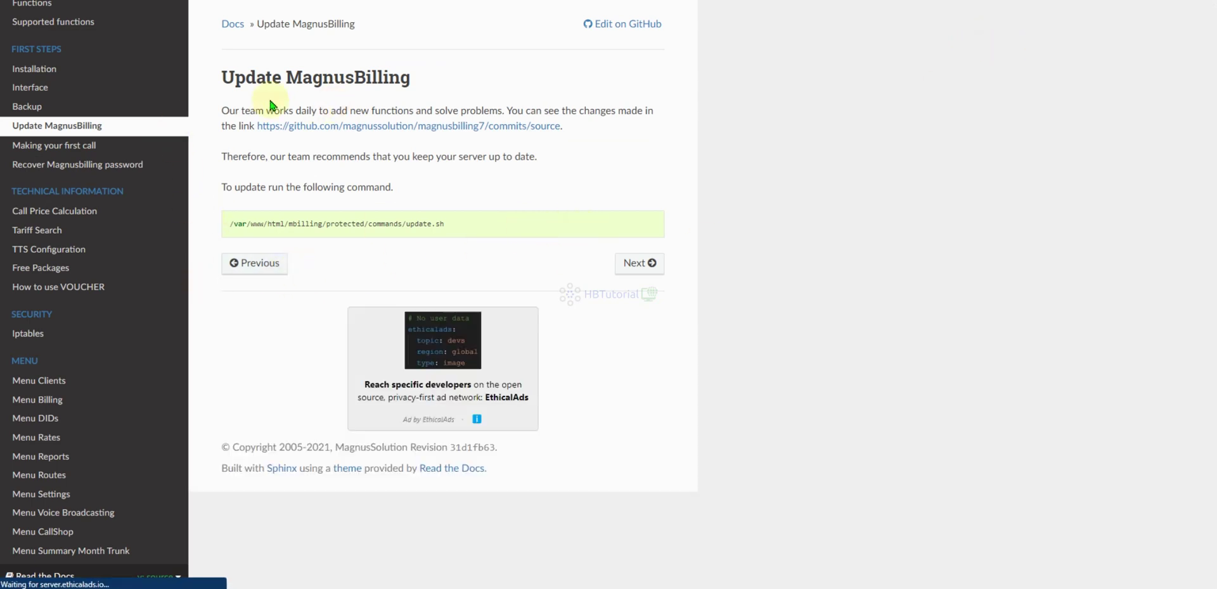
Copy the update.sh command from the wiki and run it in the PuTTY server terminal.
drag(496, 230, 229, 239)
right_click(271, 225)
click(298, 239)
key(alt+Tab)
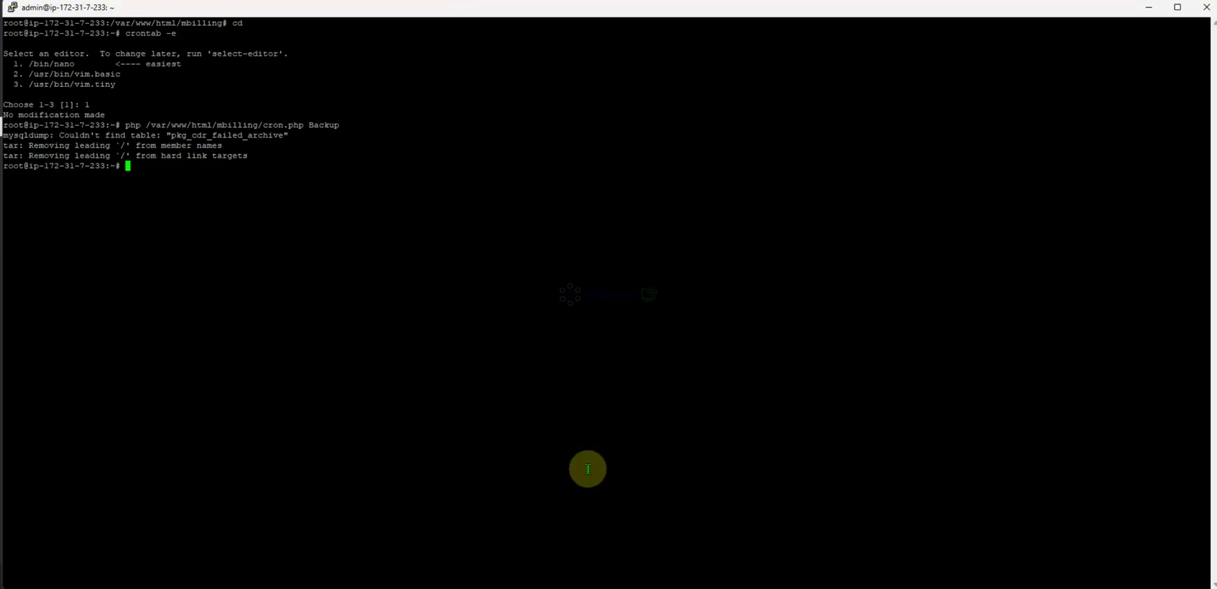
right_click(160, 188)
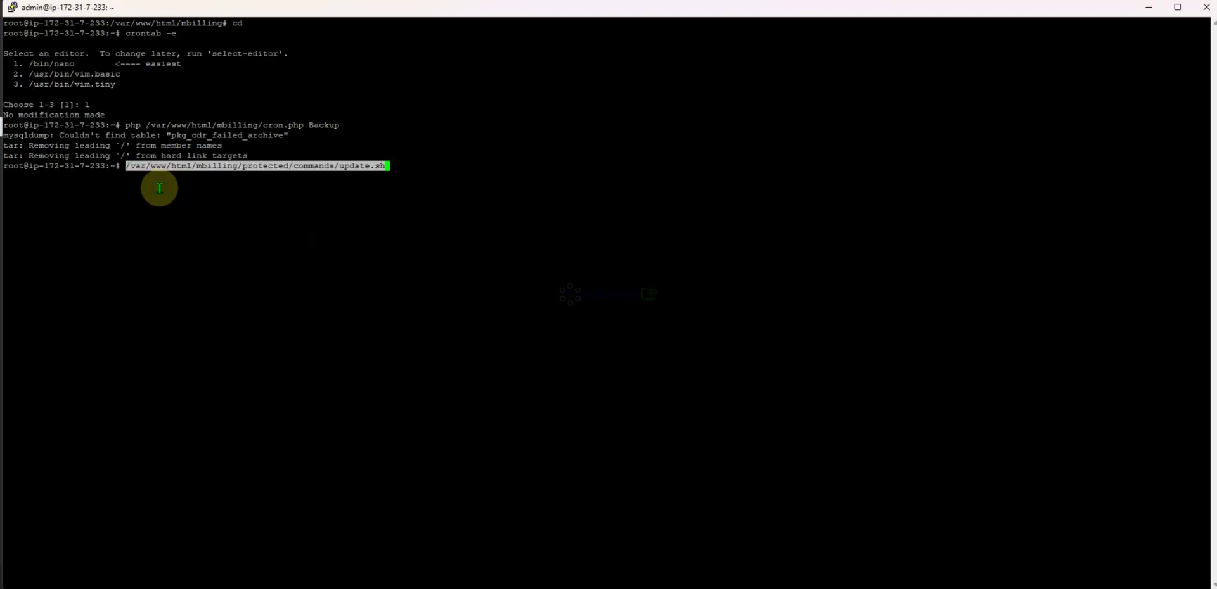
key(Return)
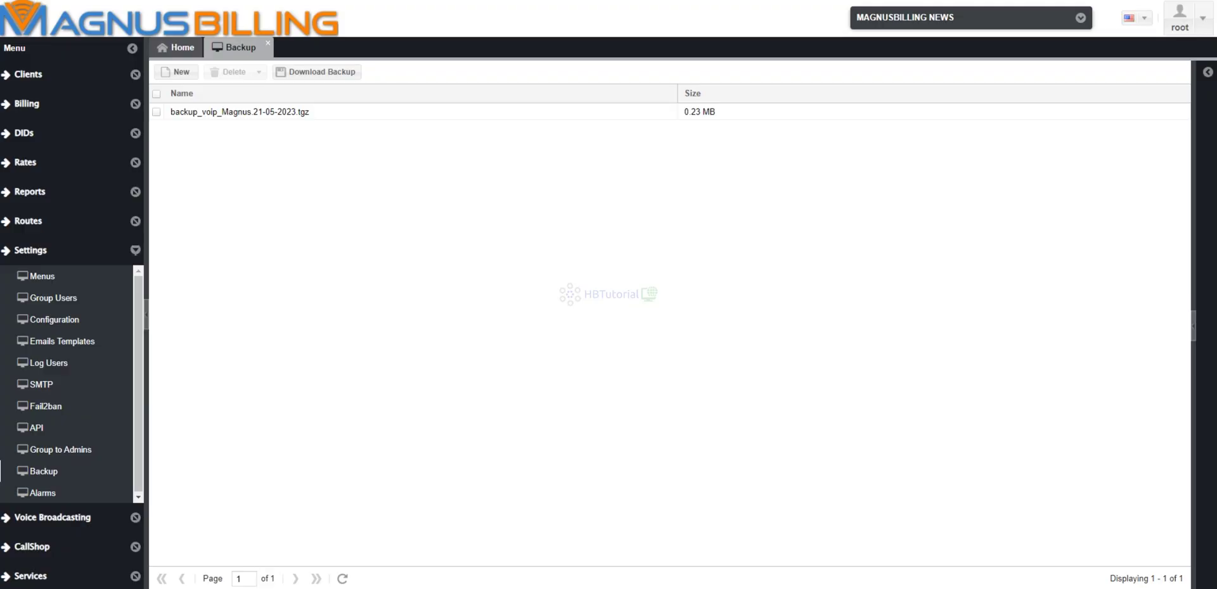
Reload the MagnusBilling panel after the update and collapse the MagnusBilling News panel.
key(F5)
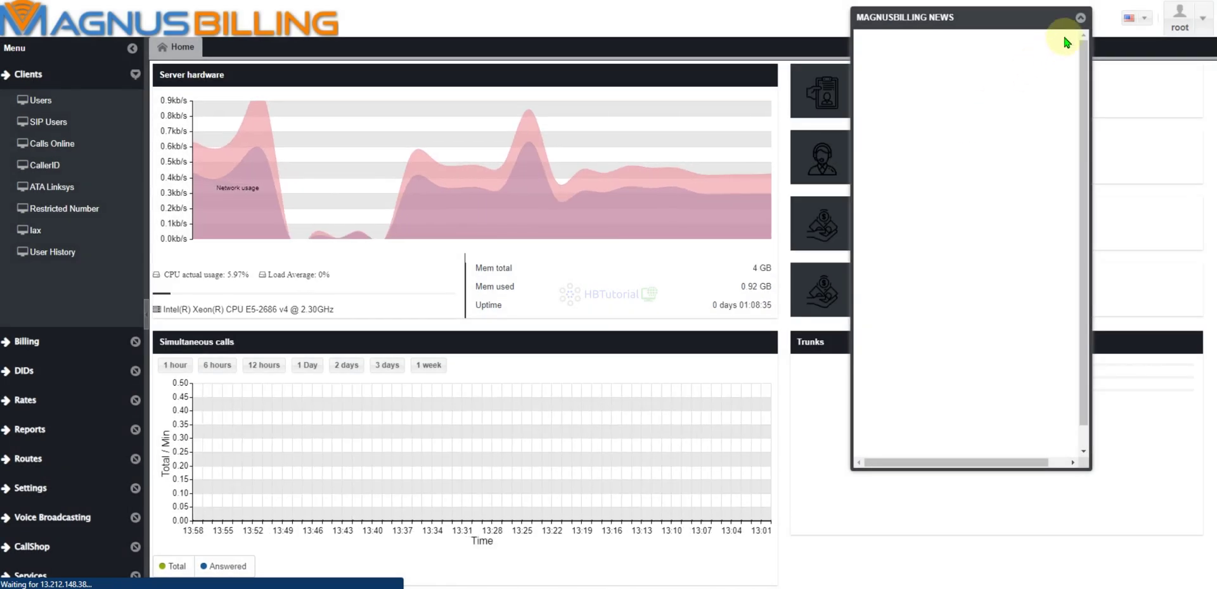
click(1081, 19)
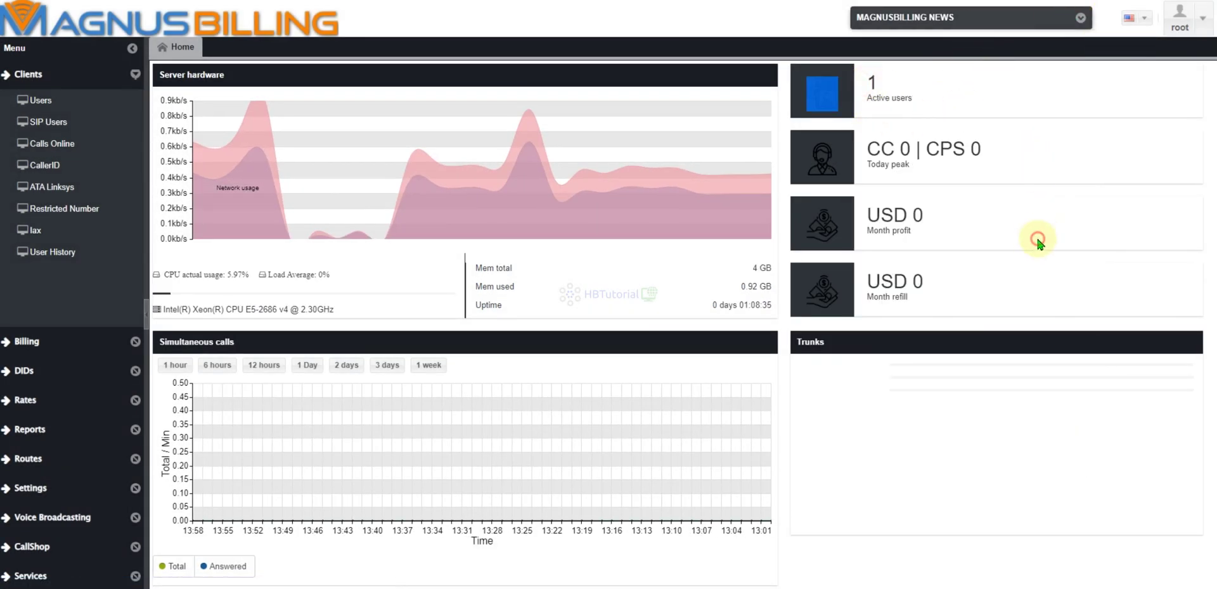
click(1203, 24)
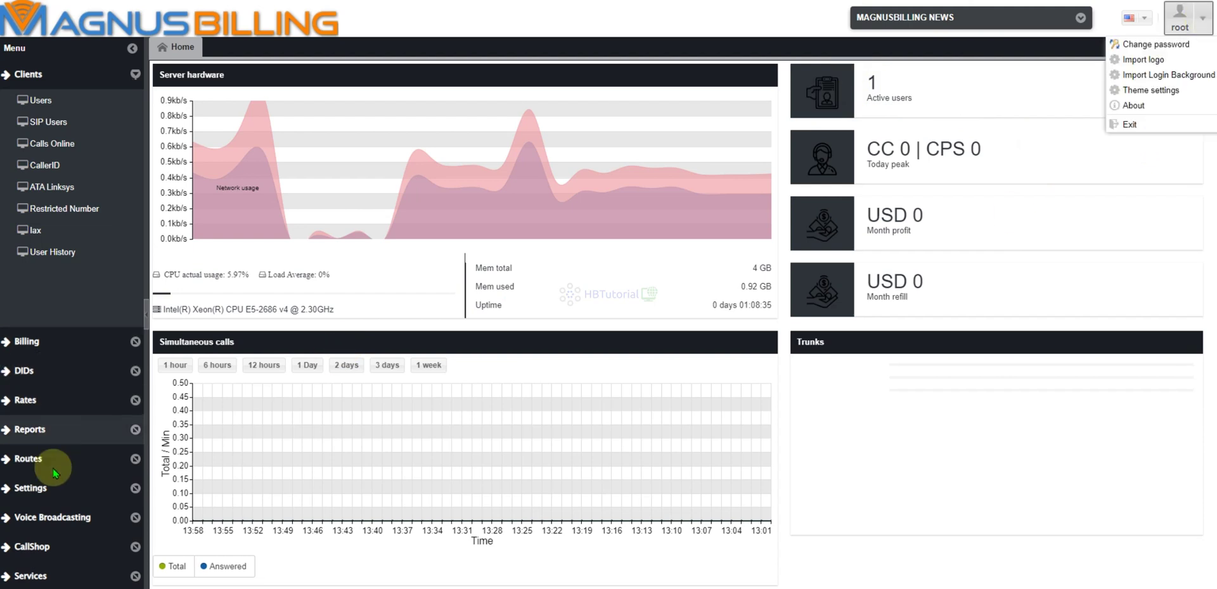
Check the backup list under Settings > Backup, then return to the Home dashboard.
click(43, 496)
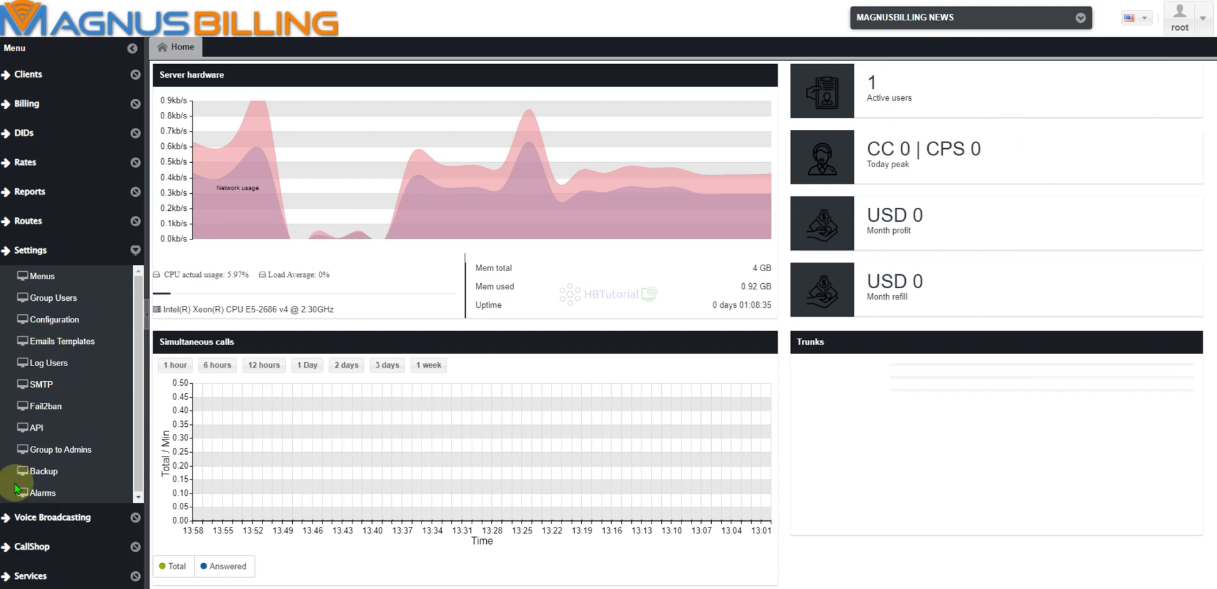
click(46, 468)
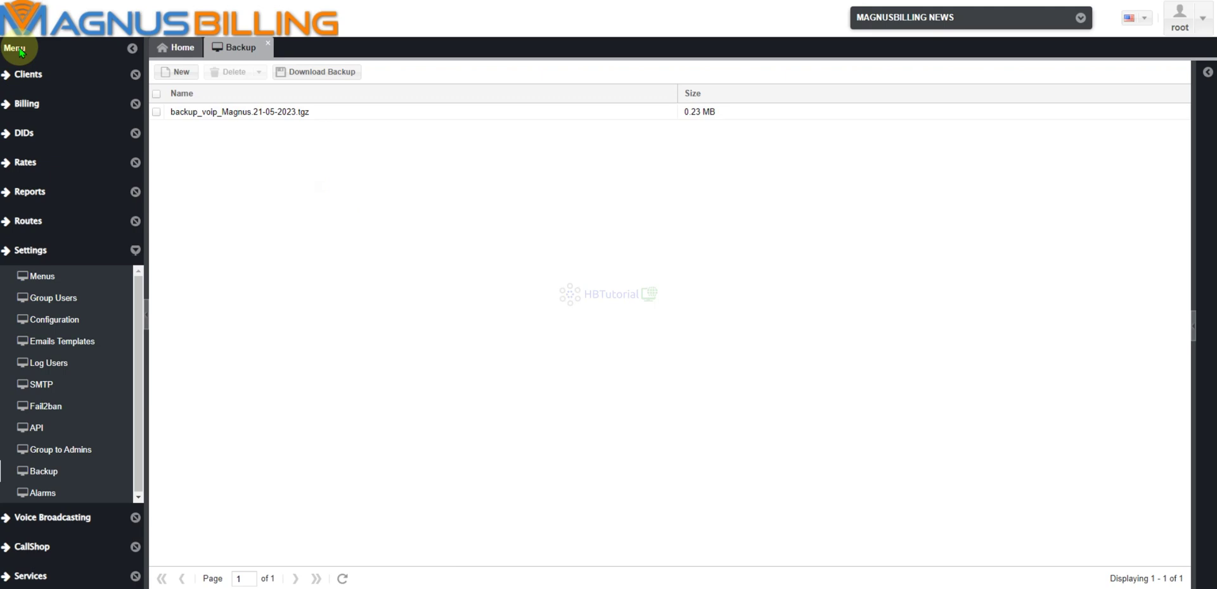
click(171, 45)
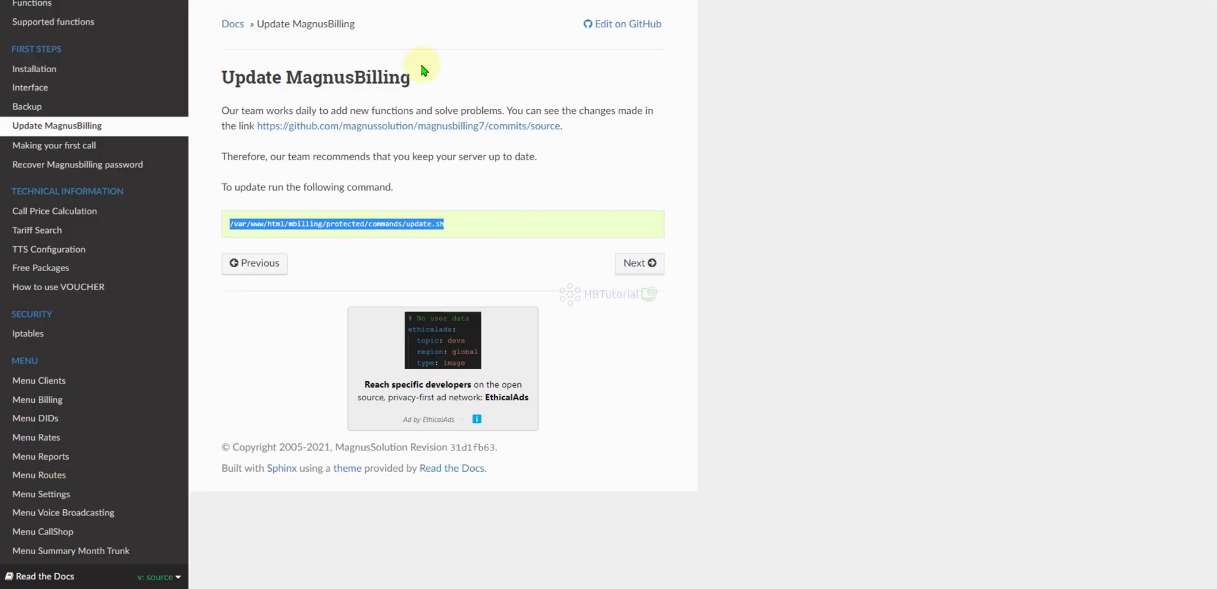
Read the wiki's Making your first call guide, covering users, plans, Zoiper SIP setup, providers and refills.
click(57, 151)
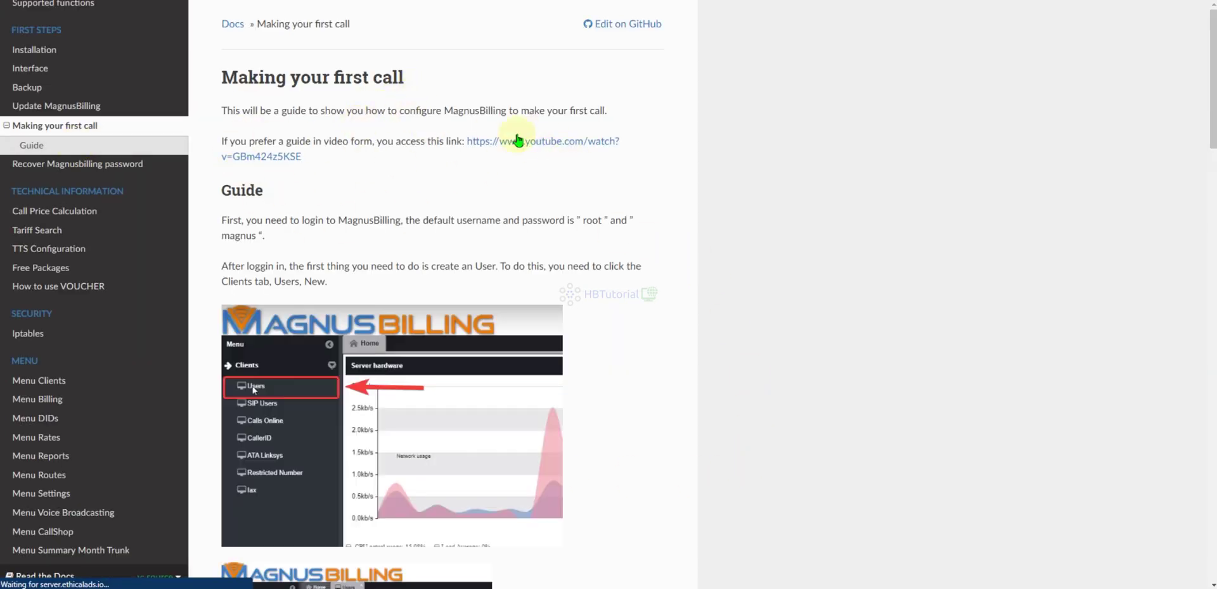
scroll(388, 258, down, 4)
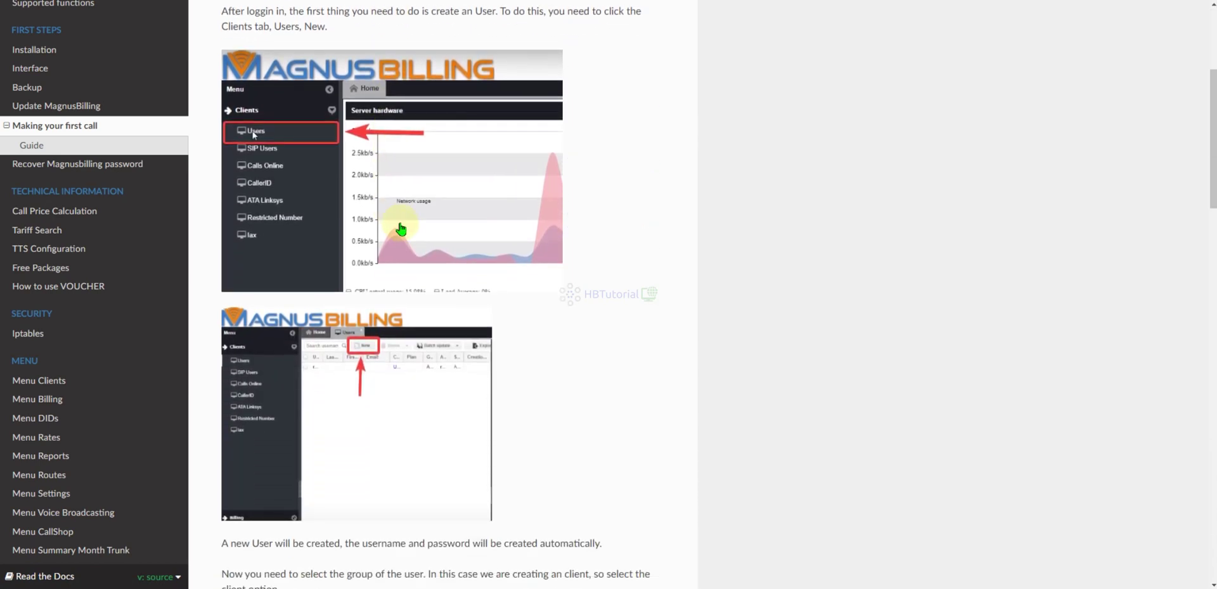
scroll(481, 304, down, 2)
scroll(451, 272, up, 2)
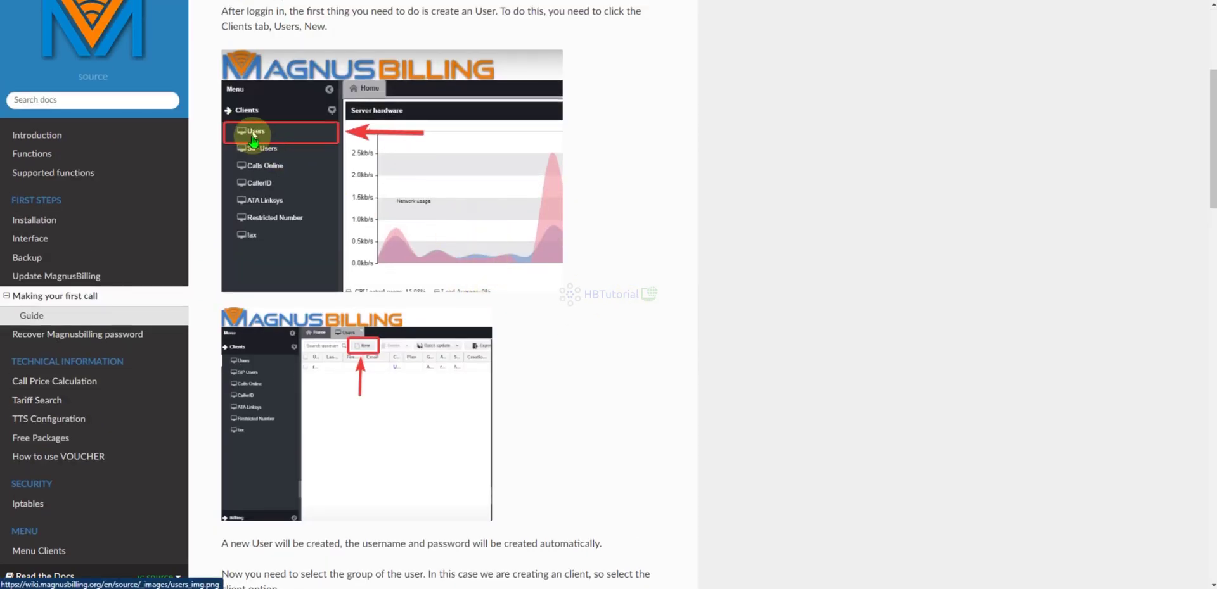
scroll(405, 285, down, 5)
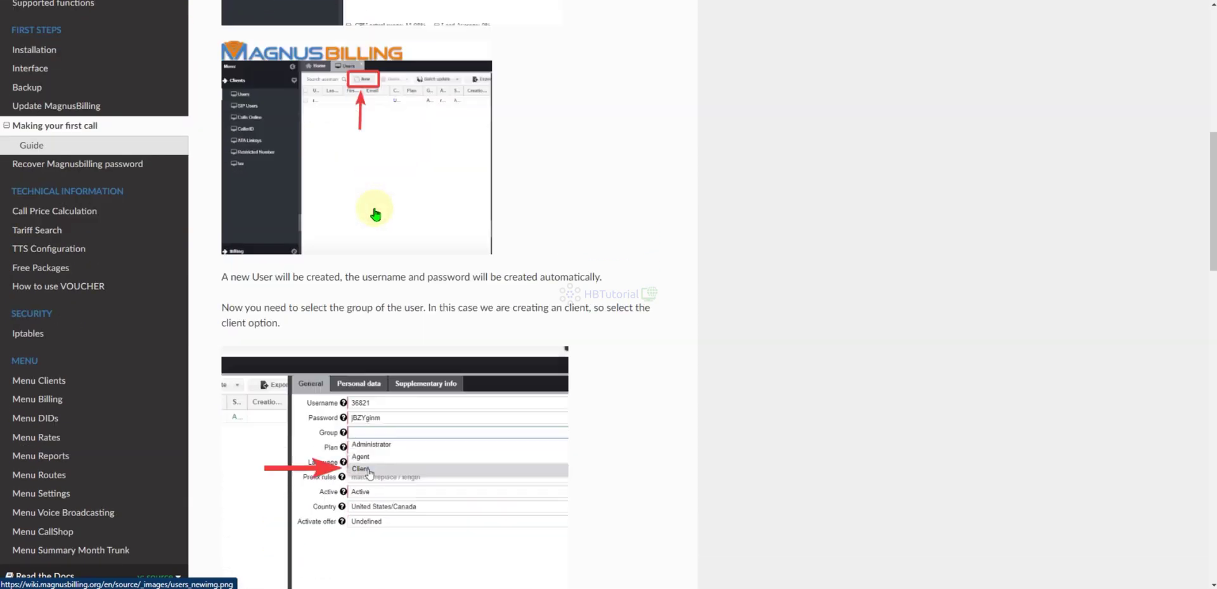
scroll(336, 319, down, 5)
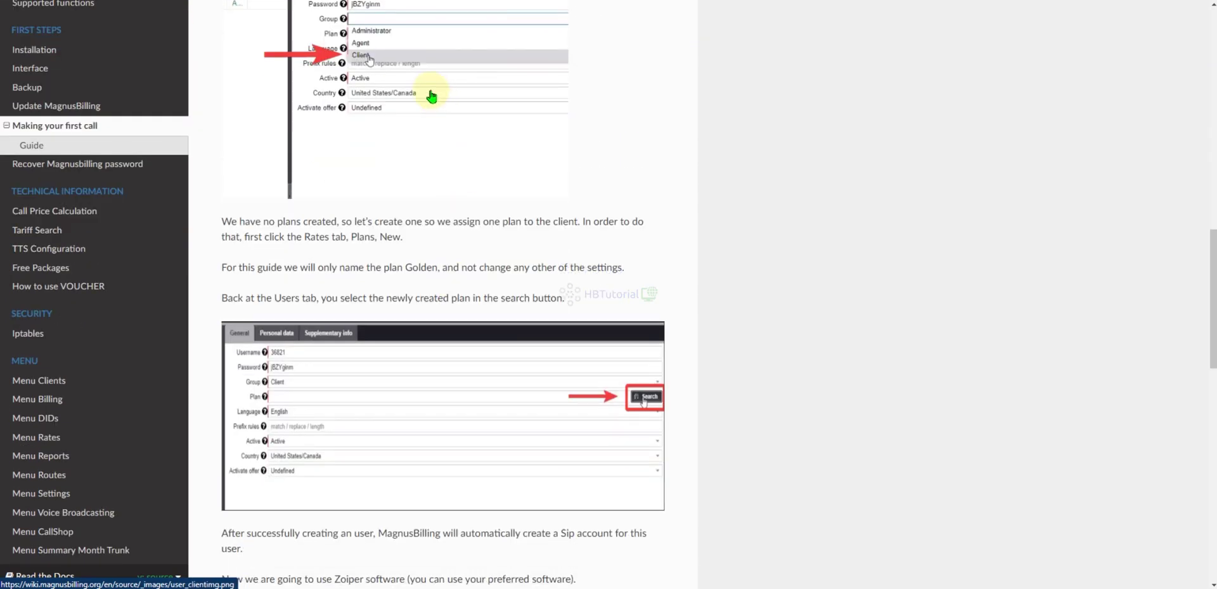
scroll(649, 390, down, 6)
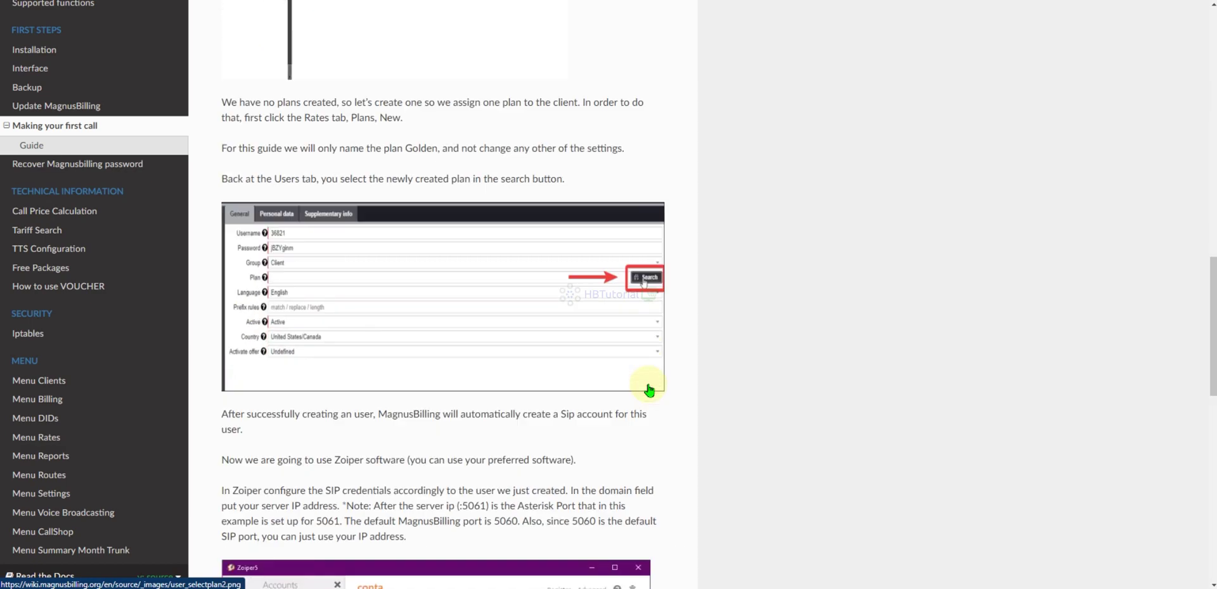
scroll(355, 296, down, 6)
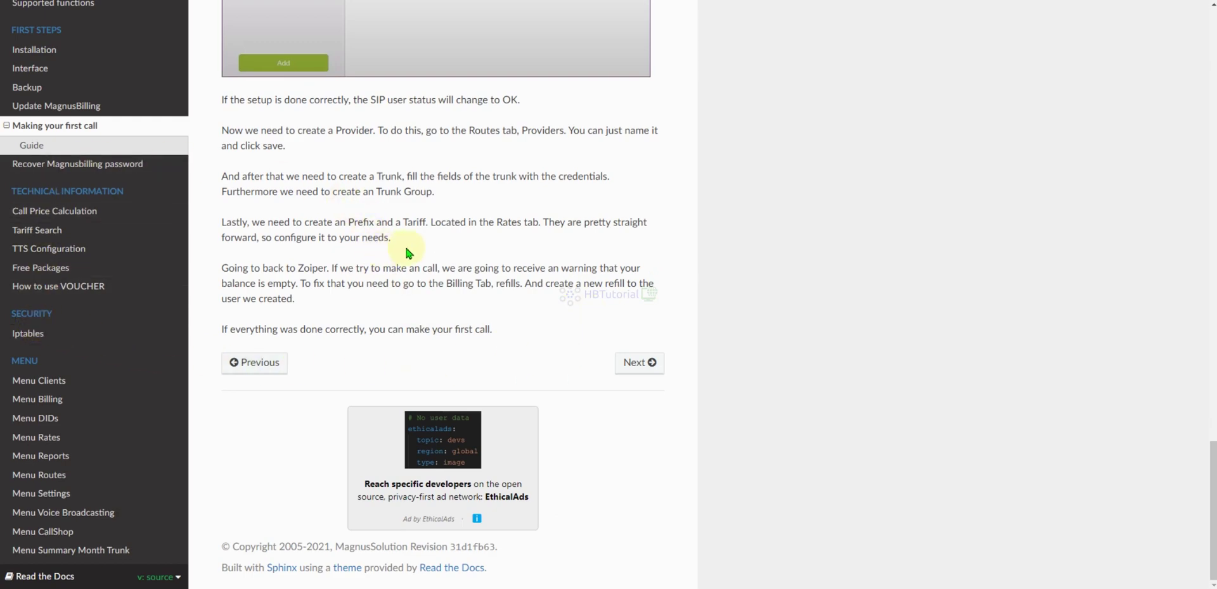
scroll(728, 184, up, 15)
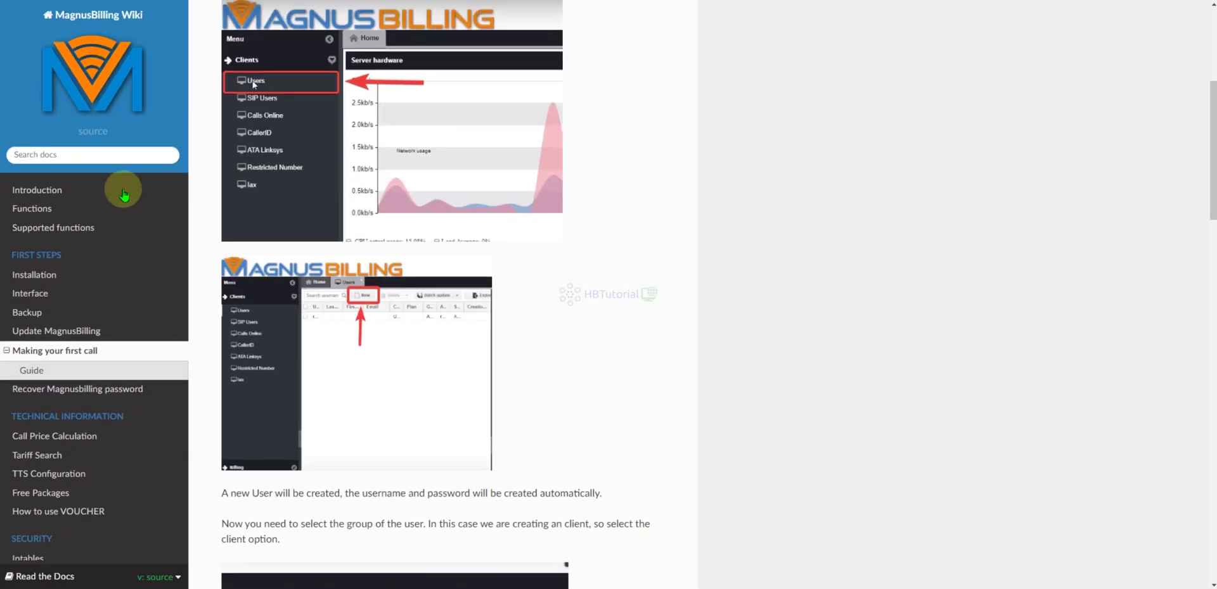
scroll(619, 212, up, 5)
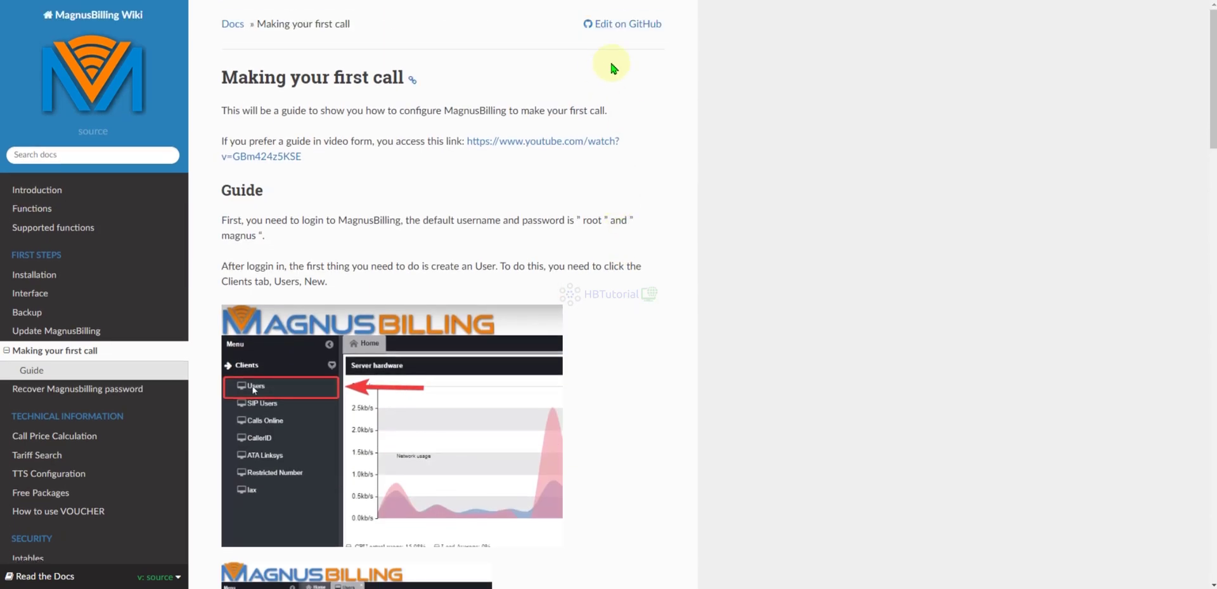